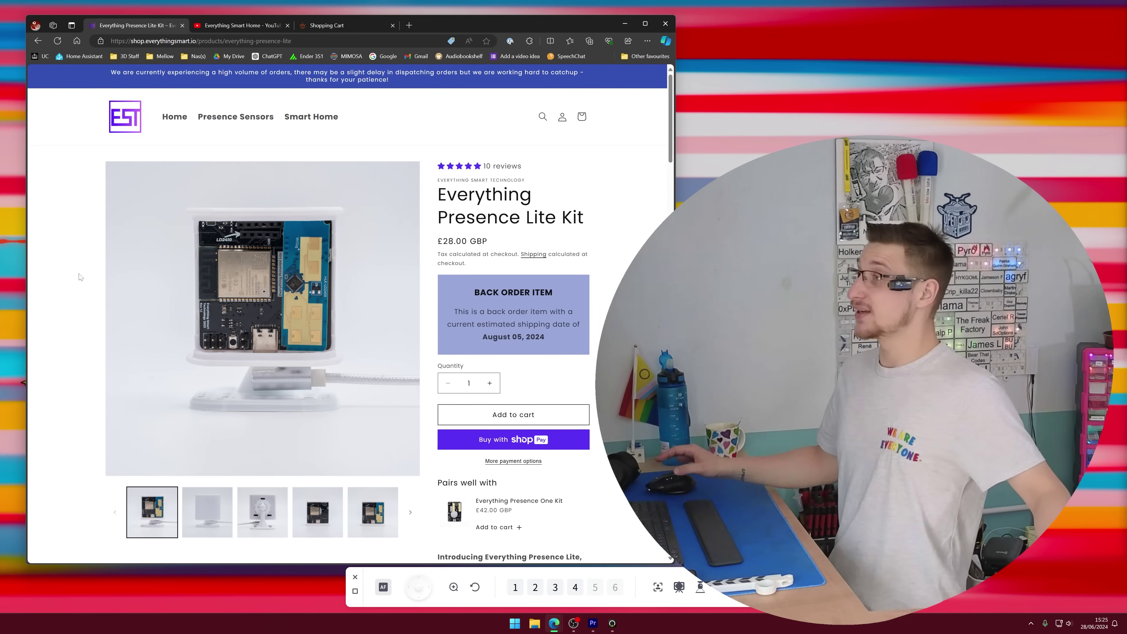
Switch from the Presence Lite Kit shop page to the Everything Smart Home YouTube Videos page
{"action": "left_click", "coordinate": [227, 25]}
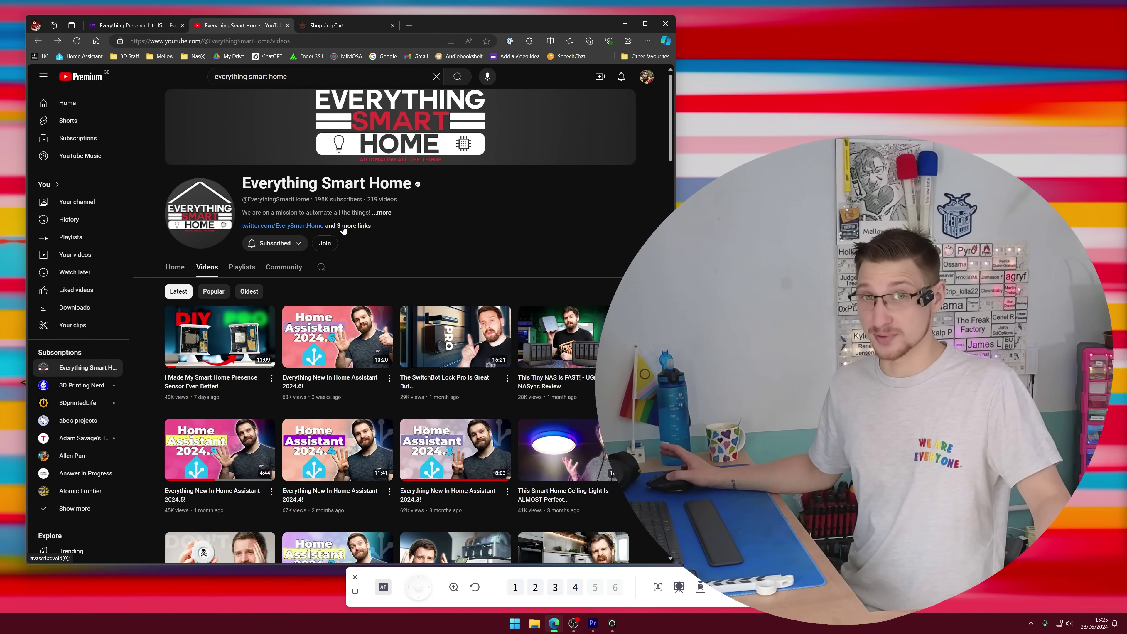
Go back to the Everything Presence Lite Kit shop page
{"action": "left_click", "coordinate": [129, 28]}
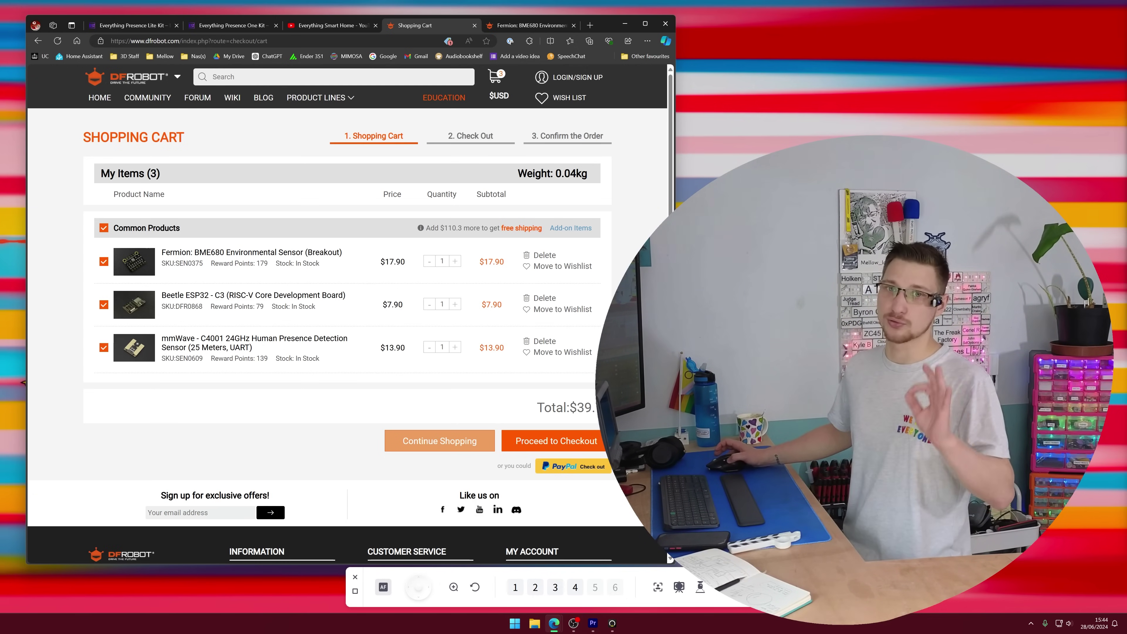
{"action": "left_click", "coordinate": [225, 29]}
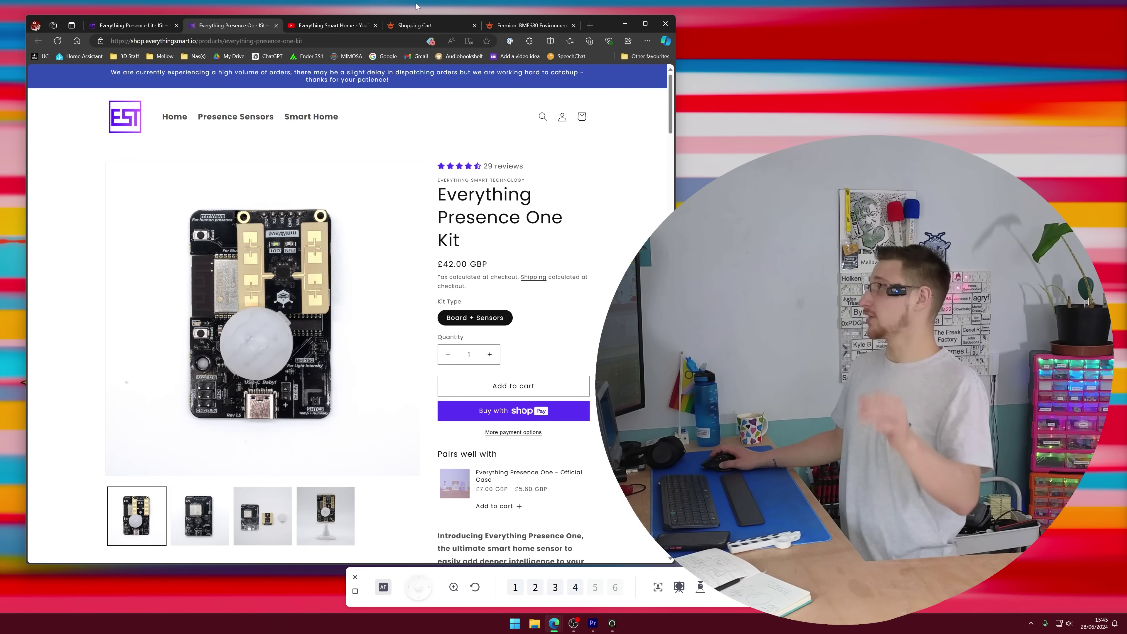
{"action": "left_click", "coordinate": [433, 25]}
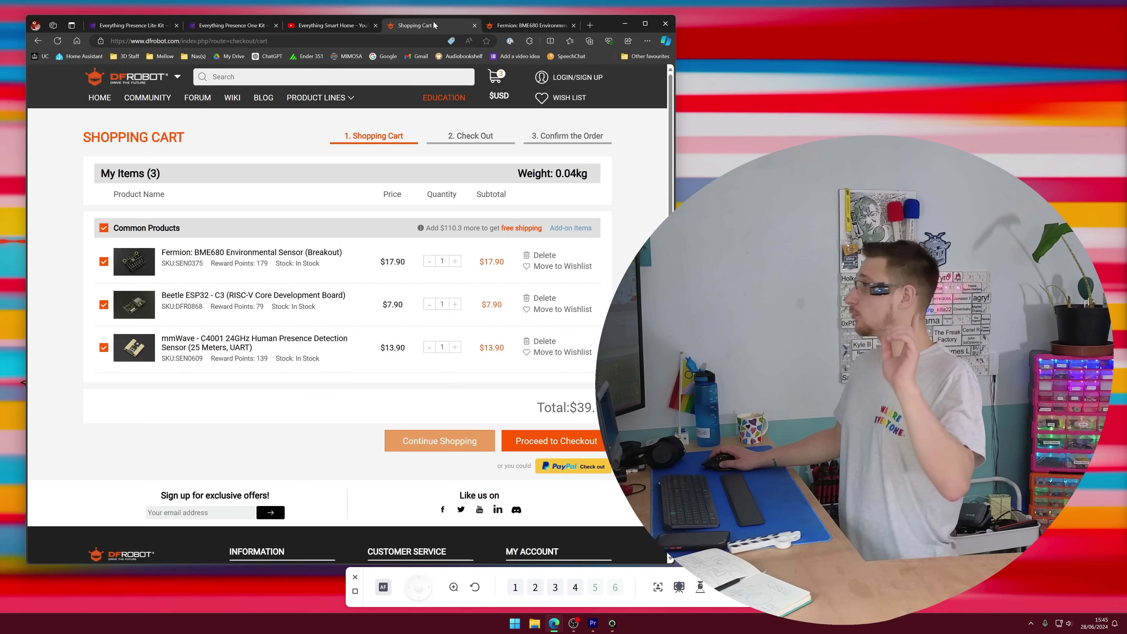
{"action": "left_click", "coordinate": [542, 28]}
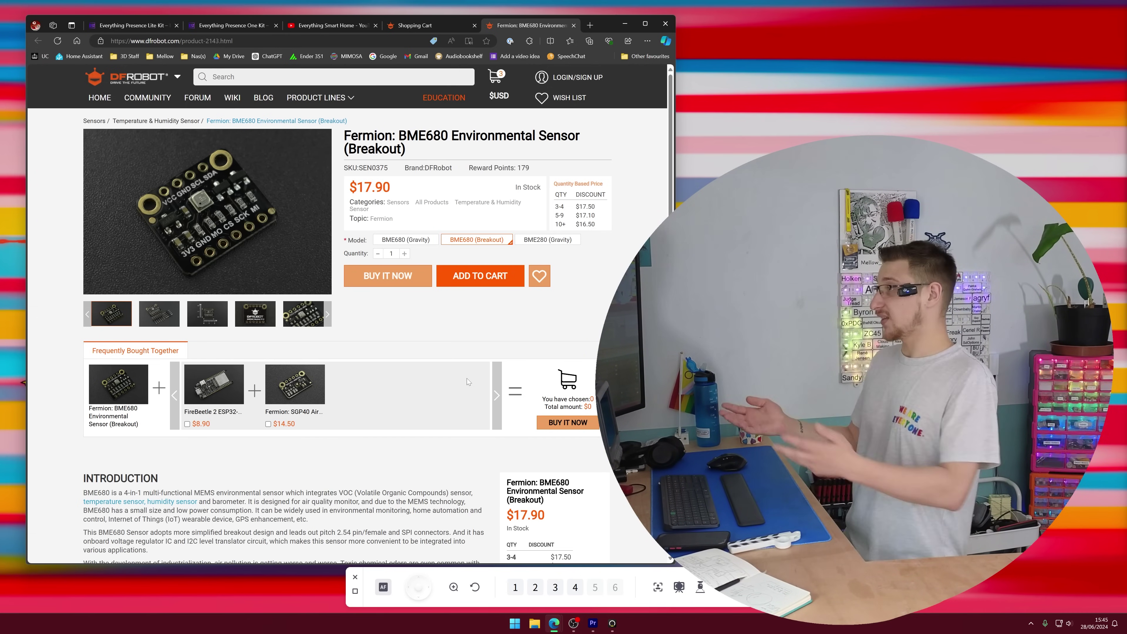
{"action": "left_click", "coordinate": [417, 26]}
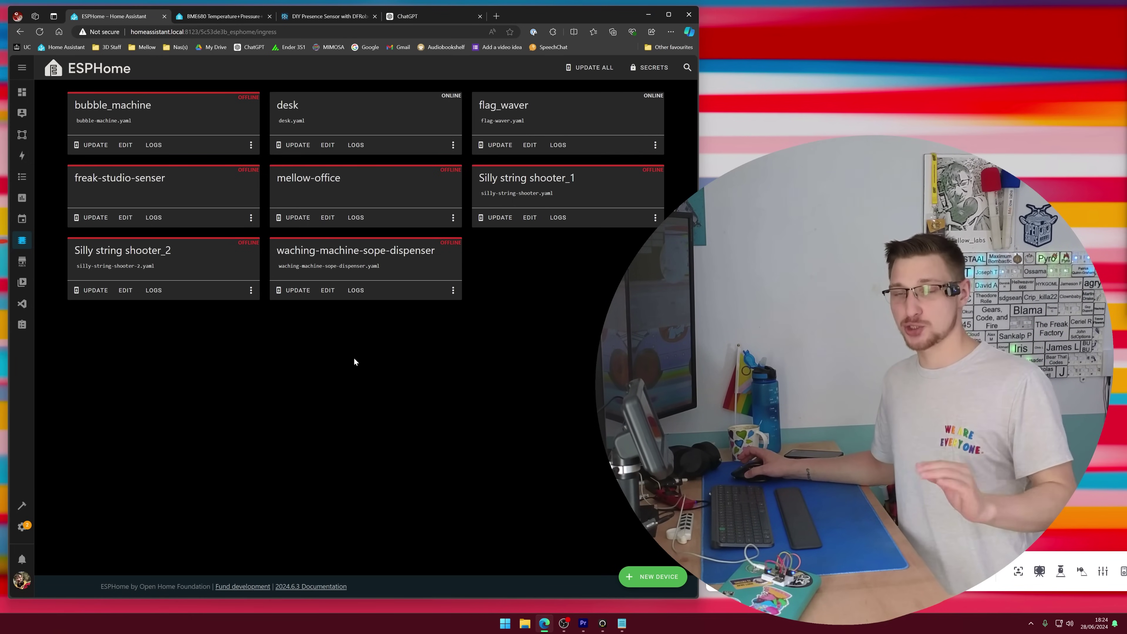
Create a 'Room 1' ESP32-C3 device and install it via 'Plug into this computer'
{"action": "left_click", "coordinate": [651, 576]}
{"action": "left_click", "coordinate": [427, 424]}
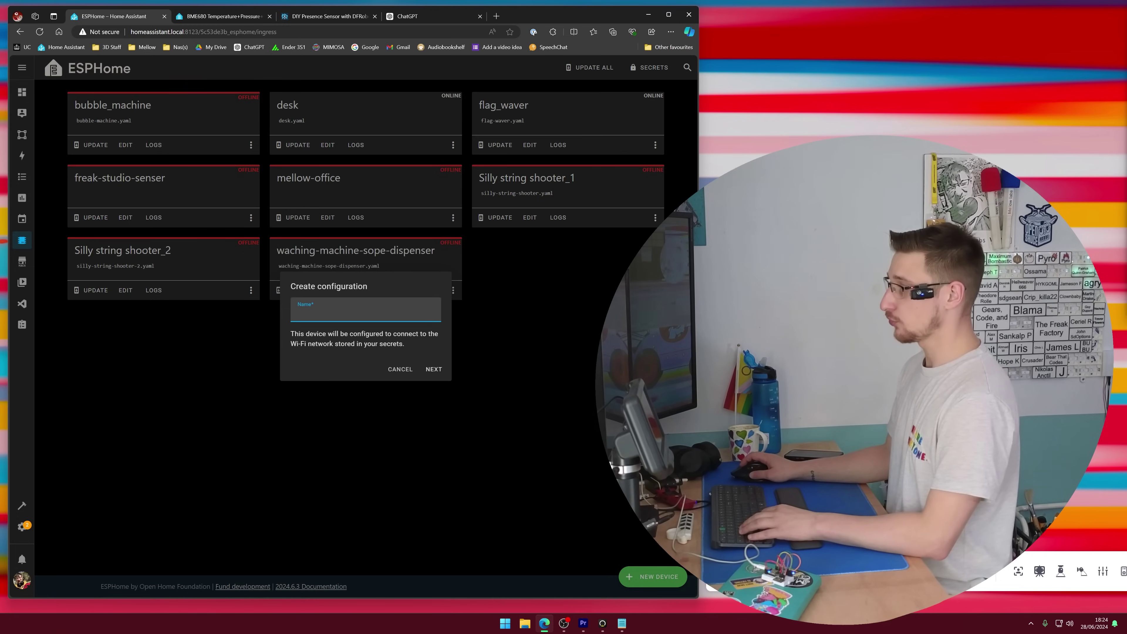
{"action": "type", "text": "Roo"}
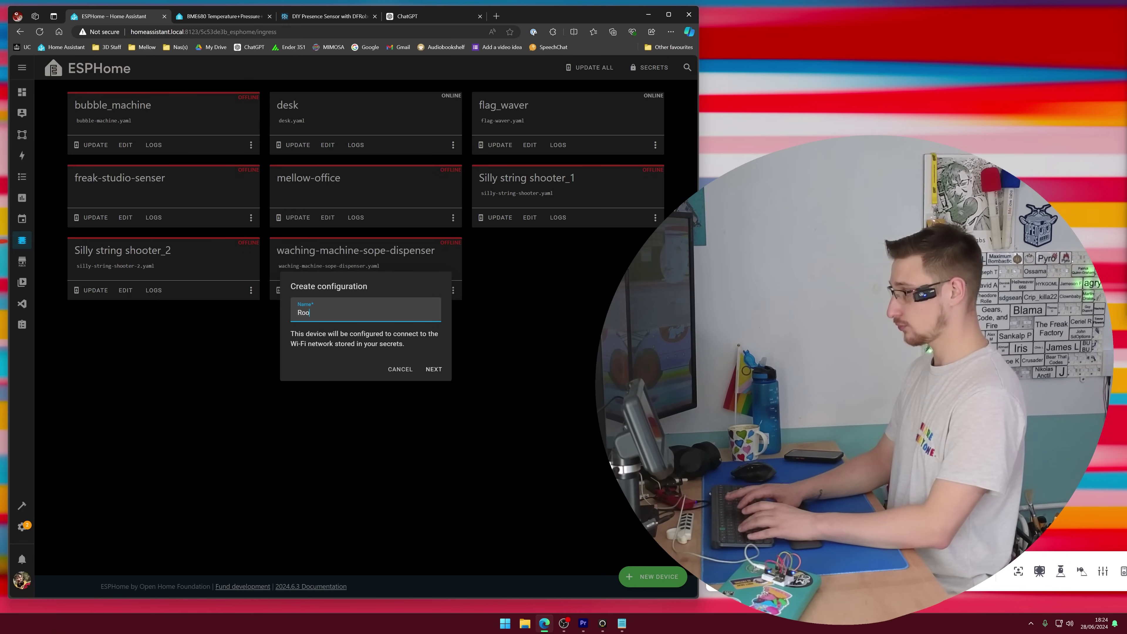
{"action": "type", "text": "m 1"}
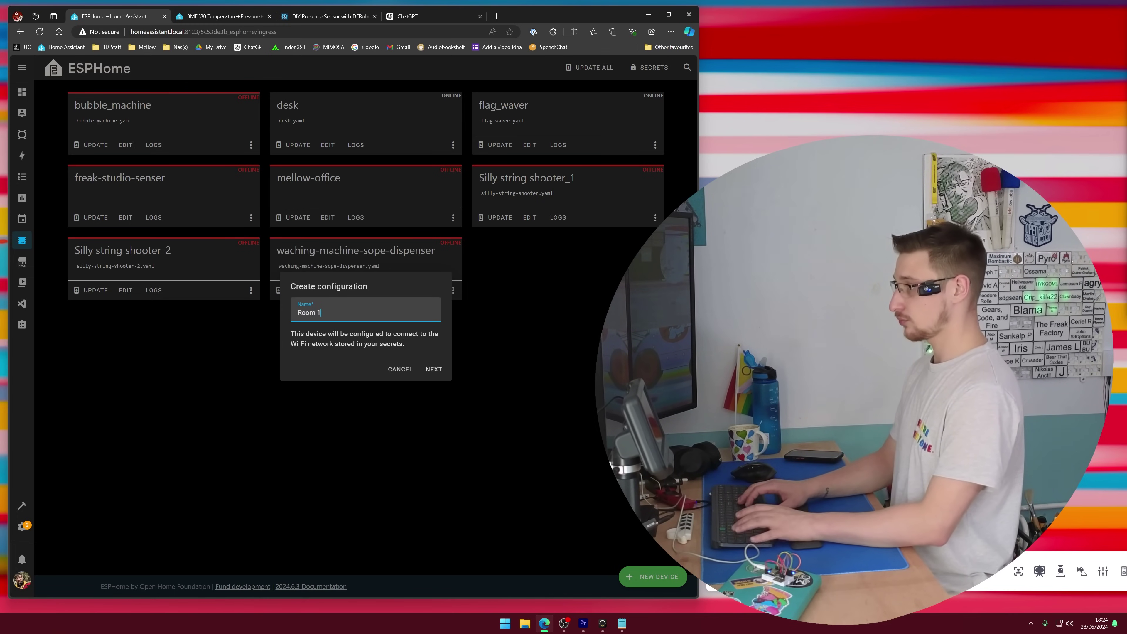
{"action": "key", "text": "Return"}
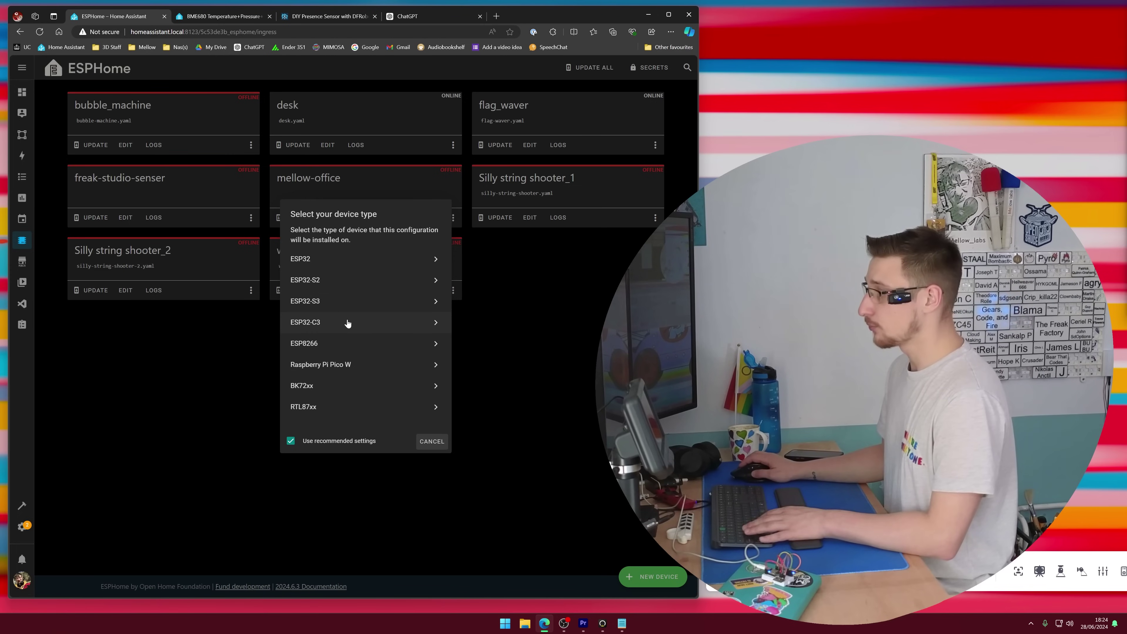
{"action": "left_click", "coordinate": [348, 323]}
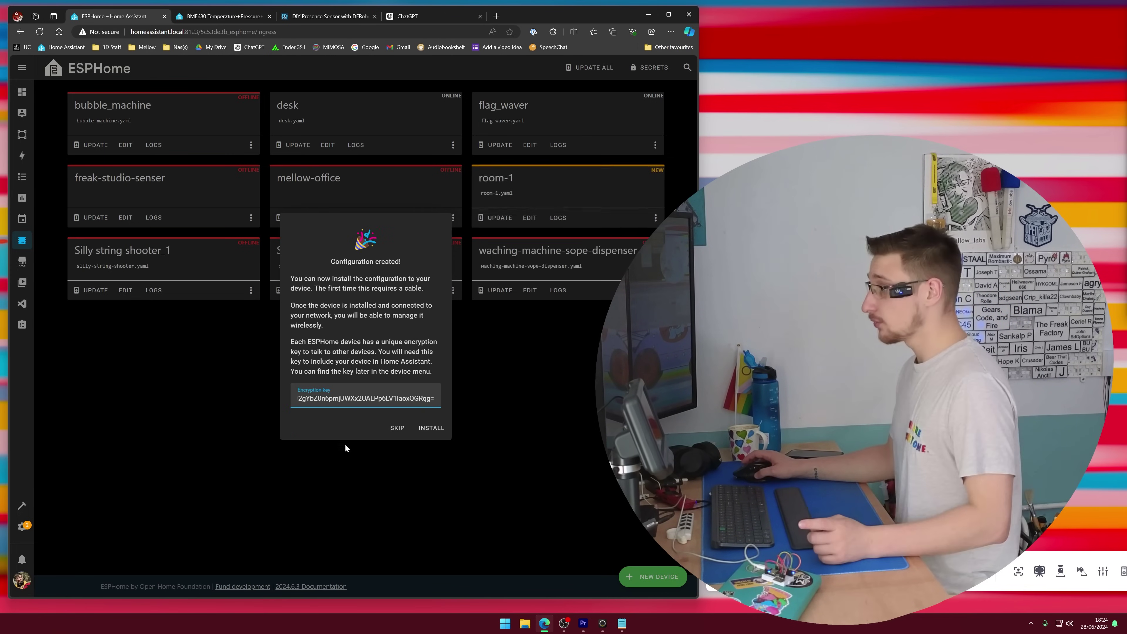
{"action": "left_click", "coordinate": [431, 427]}
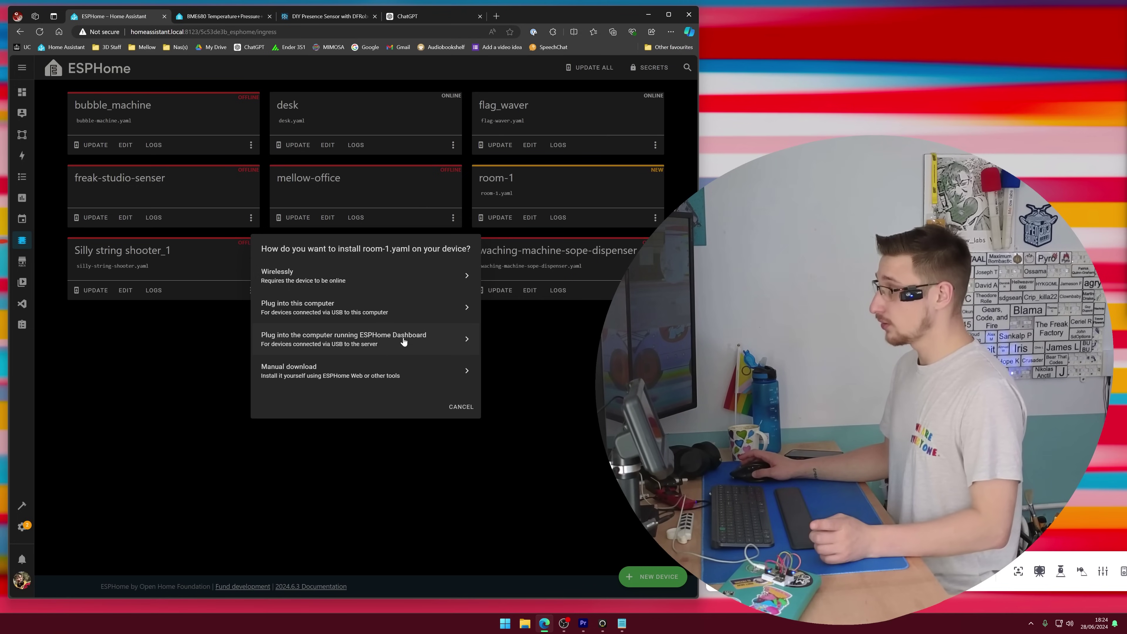
{"action": "left_click", "coordinate": [377, 309]}
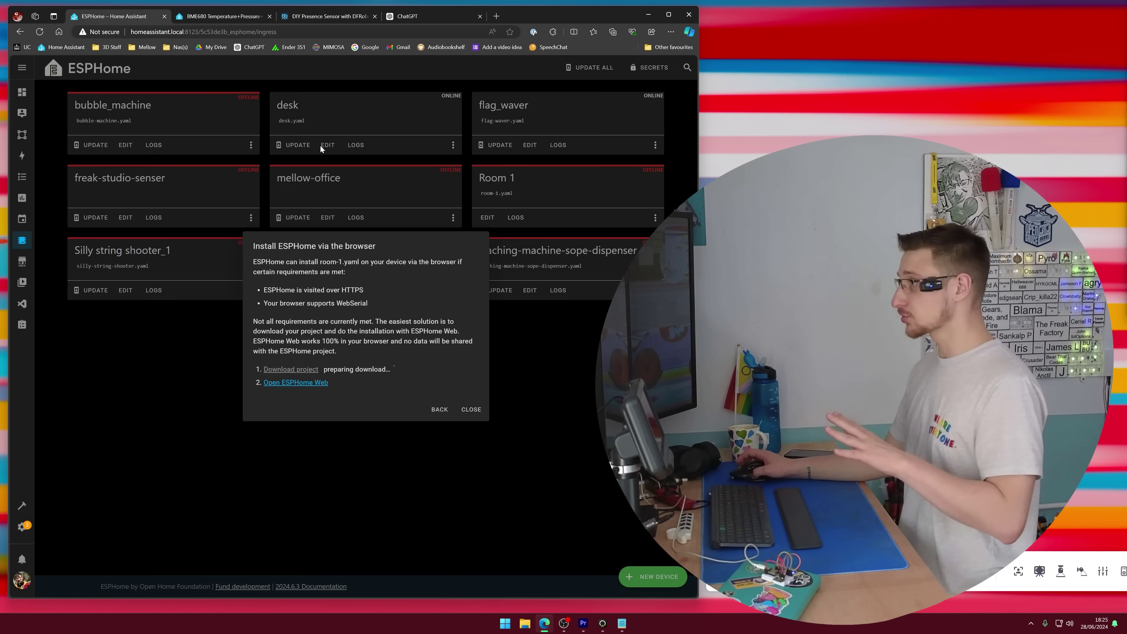
Open the DIY presence sensor article and scroll down to its C4001 ESPHome code
{"action": "left_click", "coordinate": [337, 20]}
{"action": "scroll", "coordinate": [309, 308], "scroll_direction": "up", "scroll_amount": 3}
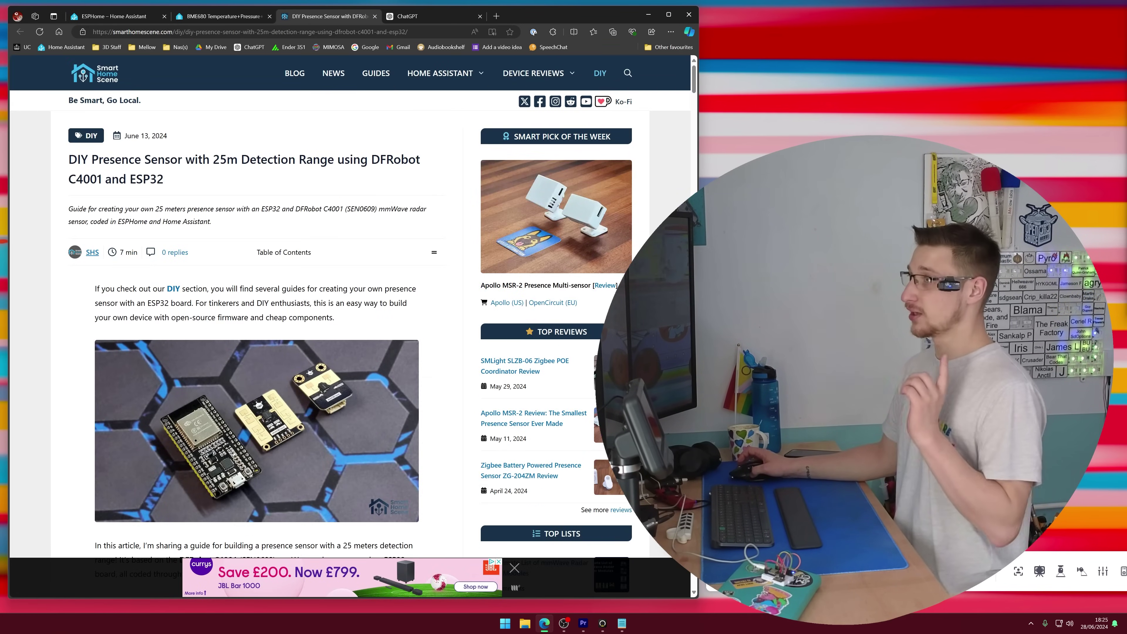
{"action": "scroll", "coordinate": [312, 340], "scroll_direction": "down", "scroll_amount": 15}
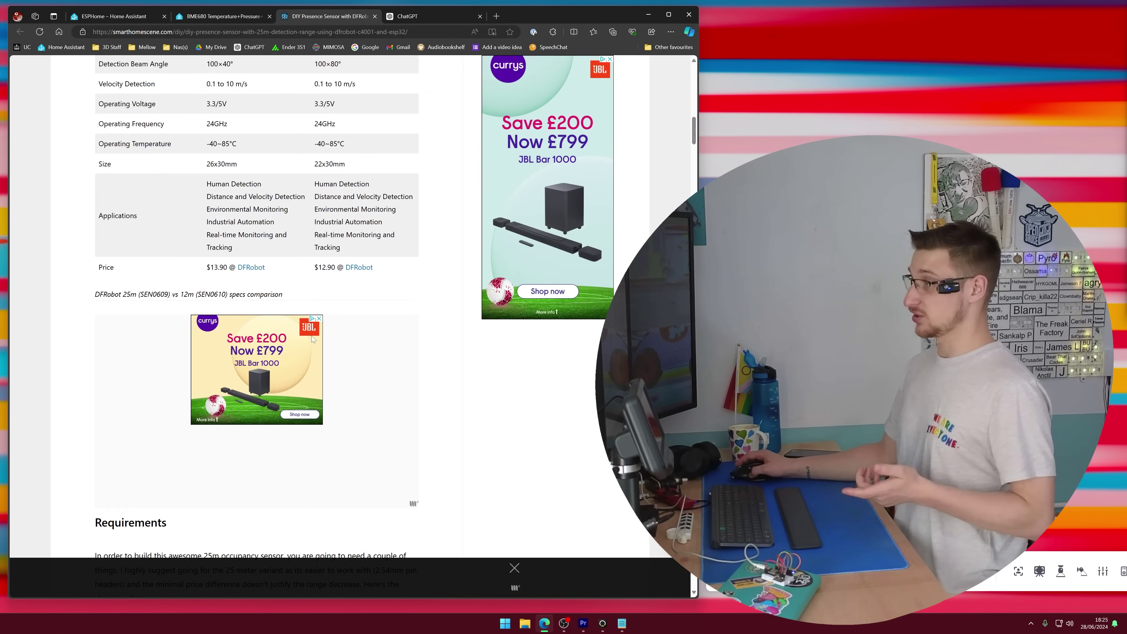
{"action": "scroll", "coordinate": [312, 340], "scroll_direction": "down", "scroll_amount": 20}
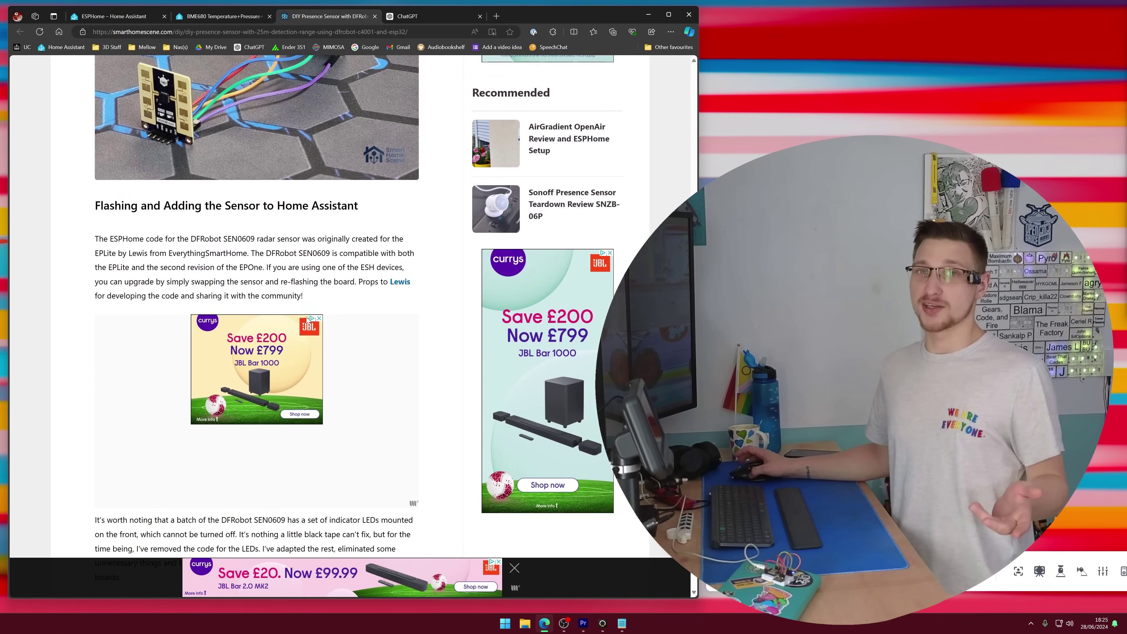
{"action": "scroll", "coordinate": [314, 309], "scroll_direction": "down", "scroll_amount": 6}
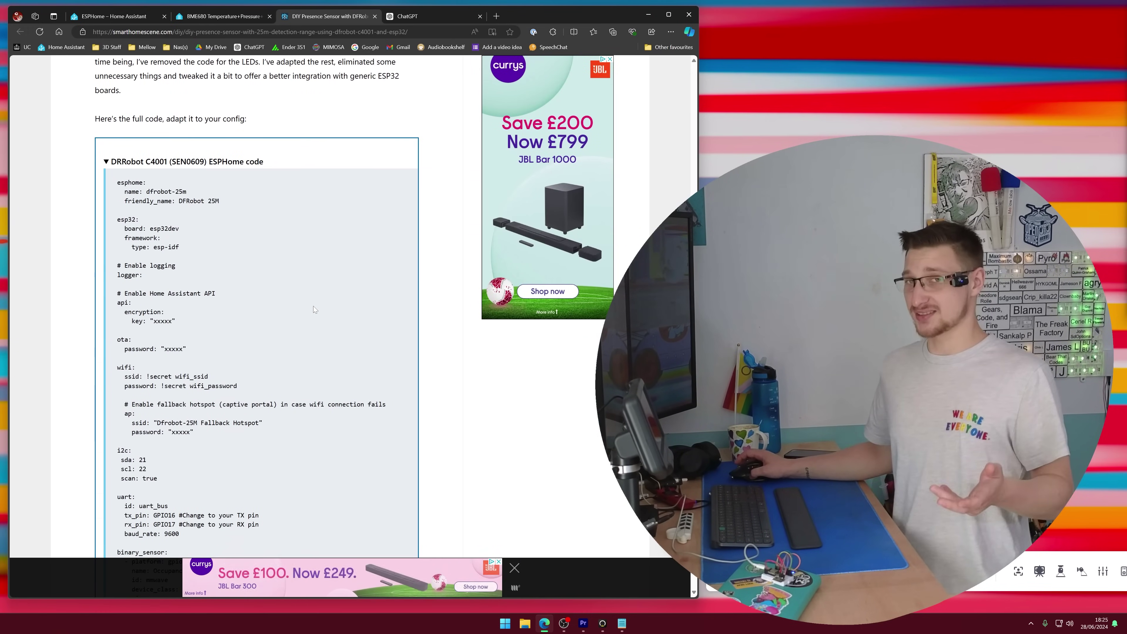
{"action": "scroll", "coordinate": [286, 320], "scroll_direction": "down", "scroll_amount": 8}
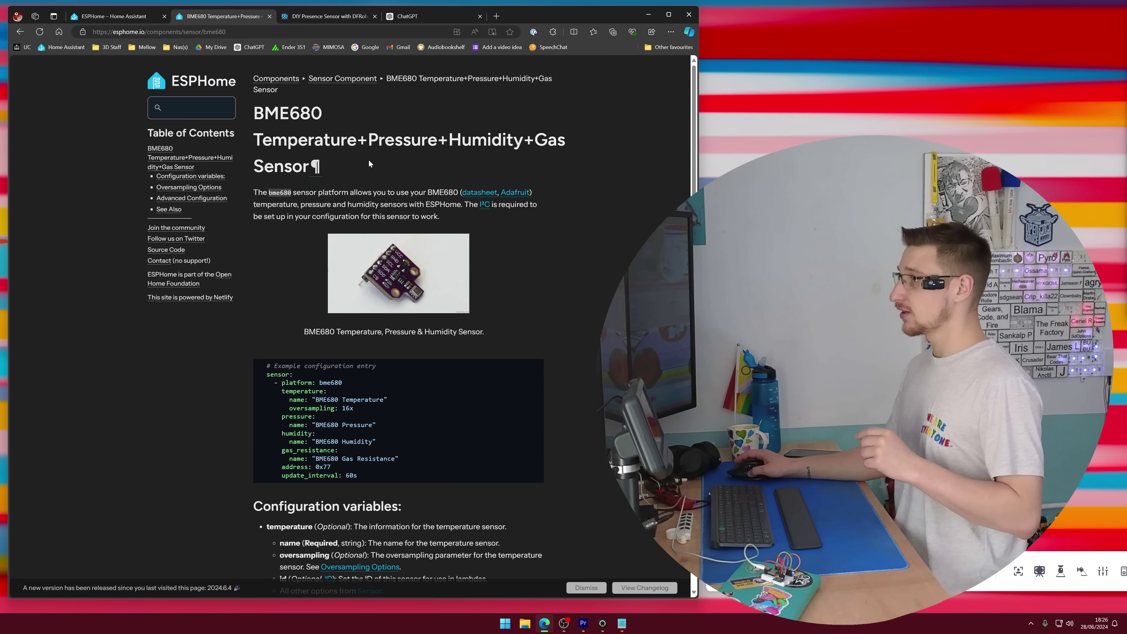
Return to the components list and read through the BME680 via BSEC docs
{"action": "key", "text": "alt+Left"}
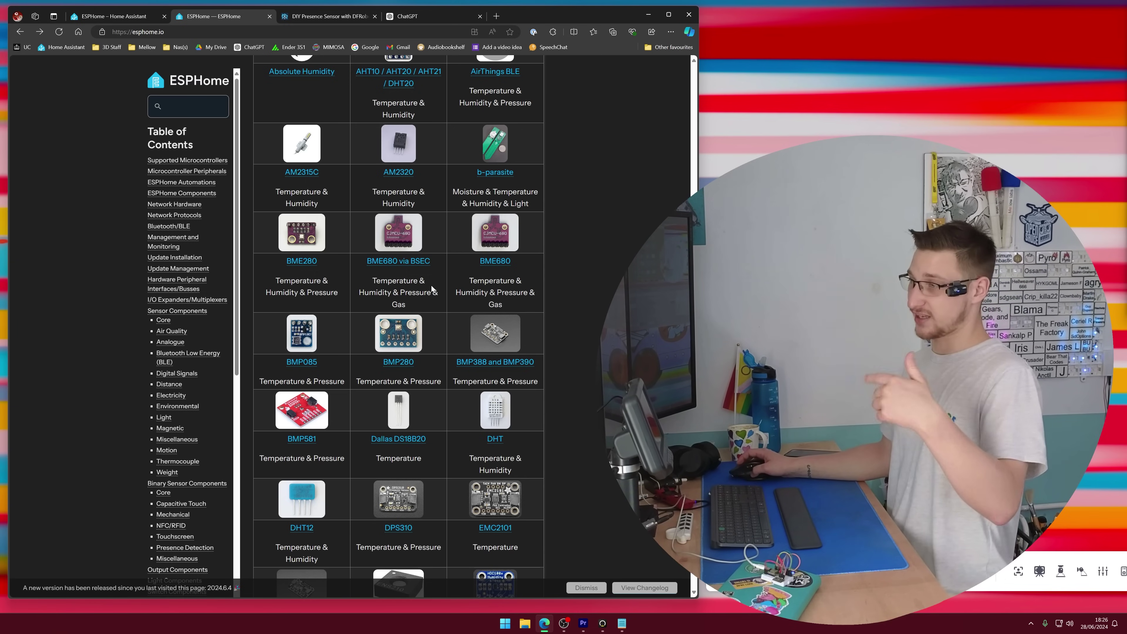
{"action": "scroll", "coordinate": [431, 306], "scroll_direction": "up", "scroll_amount": 1}
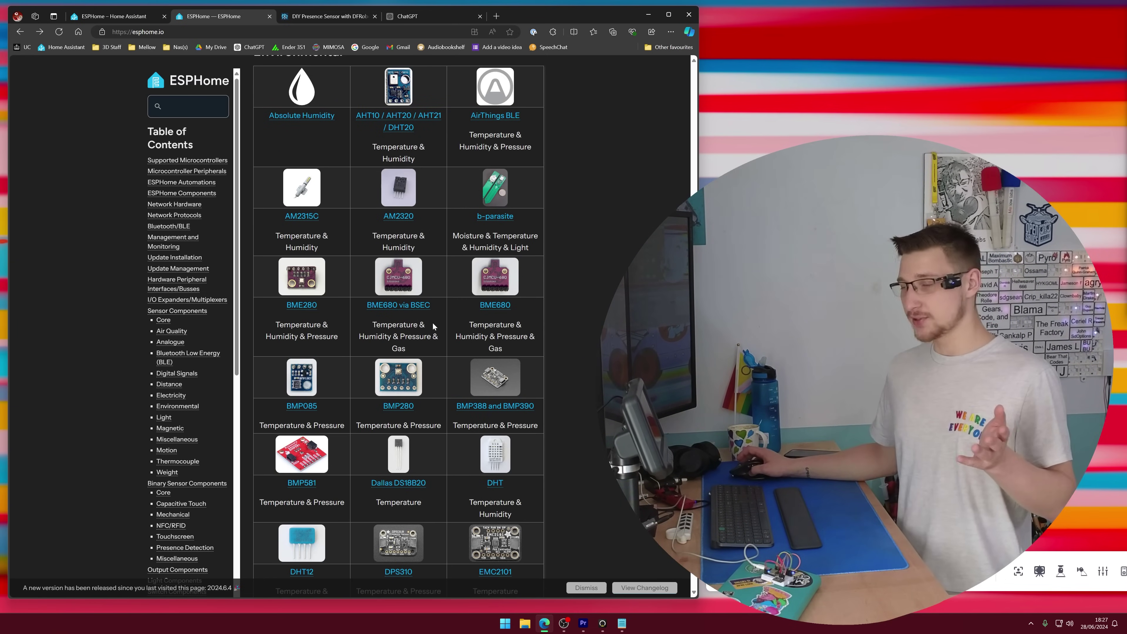
{"action": "left_click", "coordinate": [420, 306]}
{"action": "scroll", "coordinate": [420, 307], "scroll_direction": "down", "scroll_amount": 20}
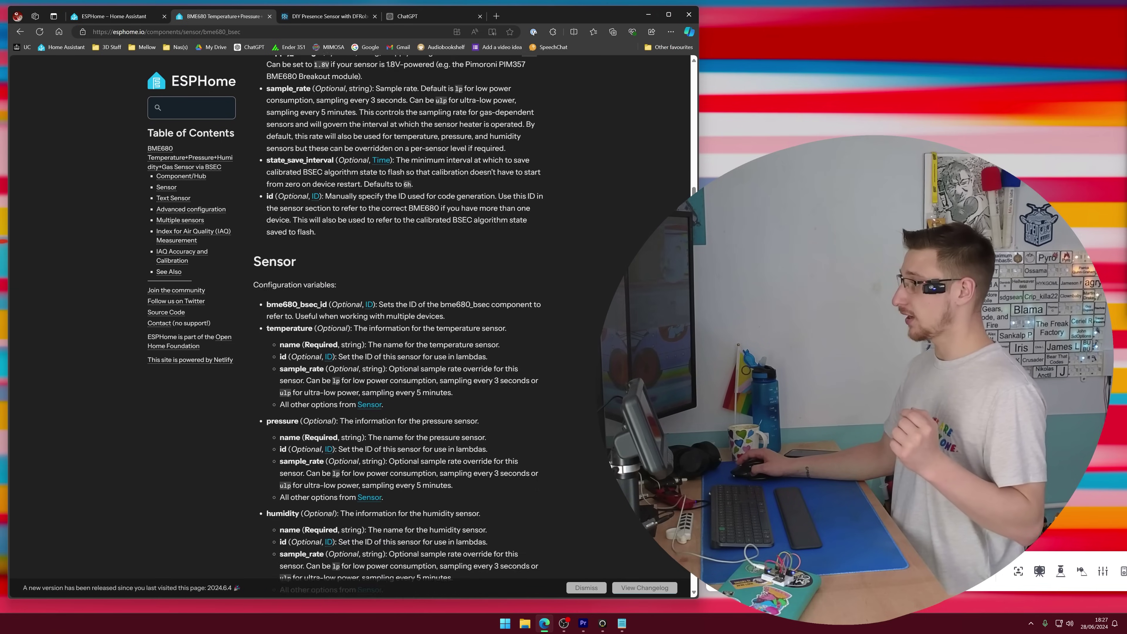
{"action": "scroll", "coordinate": [422, 269], "scroll_direction": "down", "scroll_amount": 2}
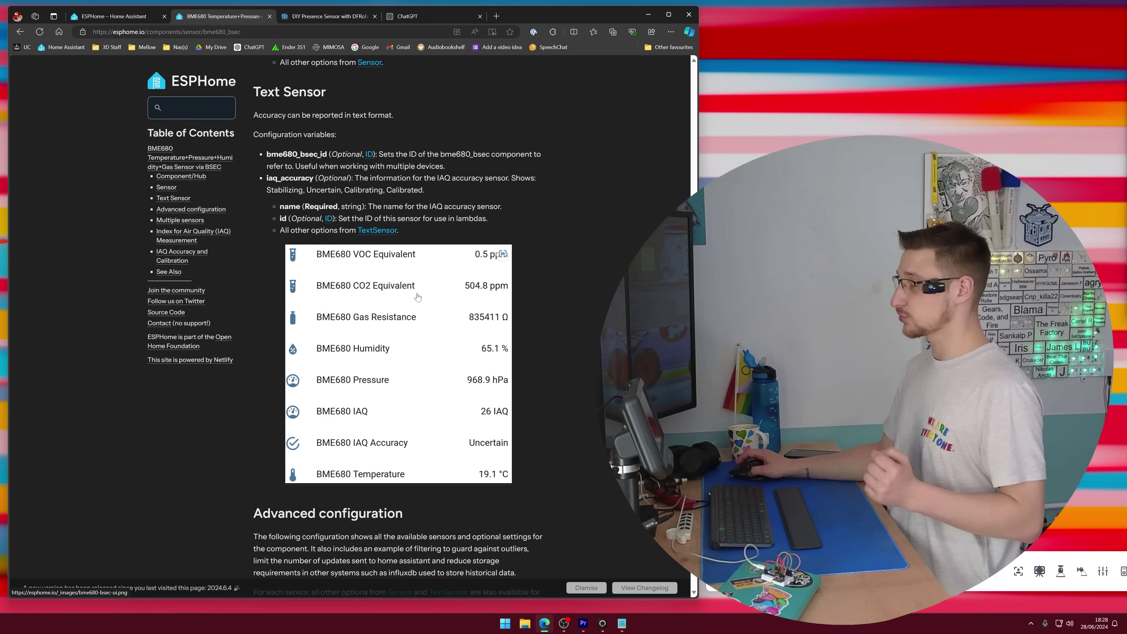
{"action": "key", "text": "alt+Left"}
Read the plain BME680 component docs down to Advanced Configuration, then go back to the list
{"action": "left_click", "coordinate": [496, 306]}
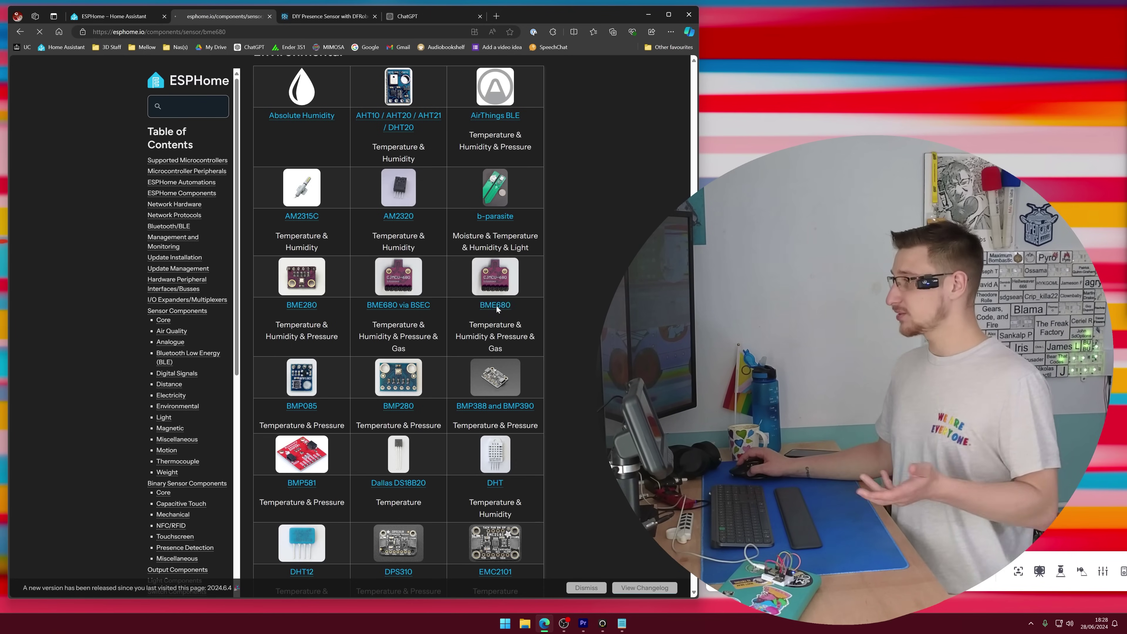
{"action": "scroll", "coordinate": [496, 307], "scroll_direction": "down", "scroll_amount": 15}
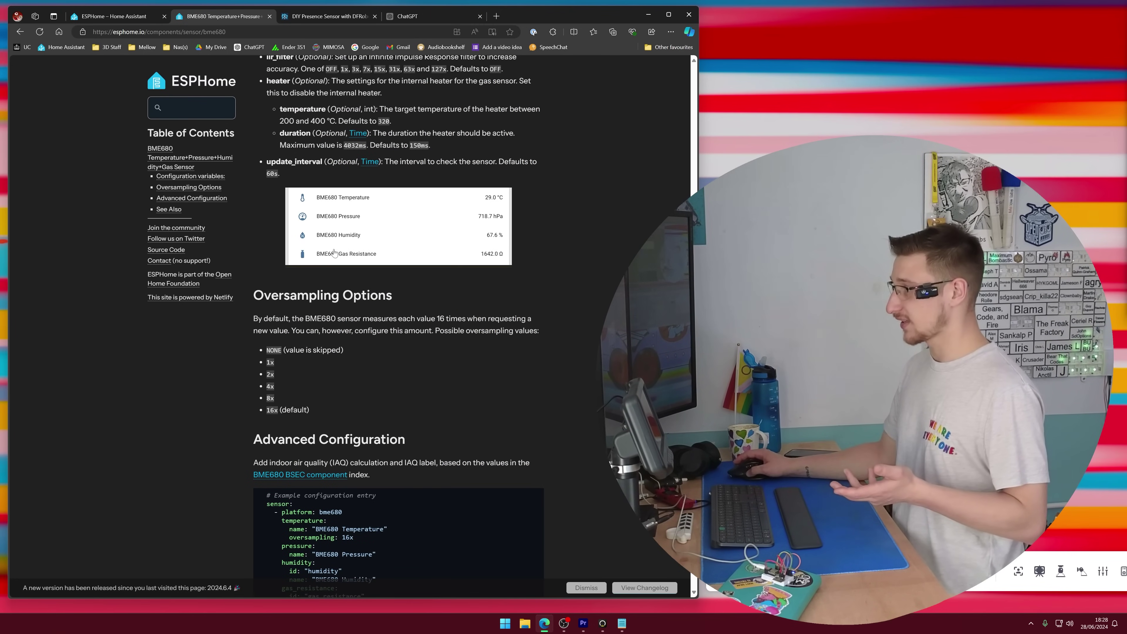
{"action": "scroll", "coordinate": [317, 274], "scroll_direction": "down", "scroll_amount": 6}
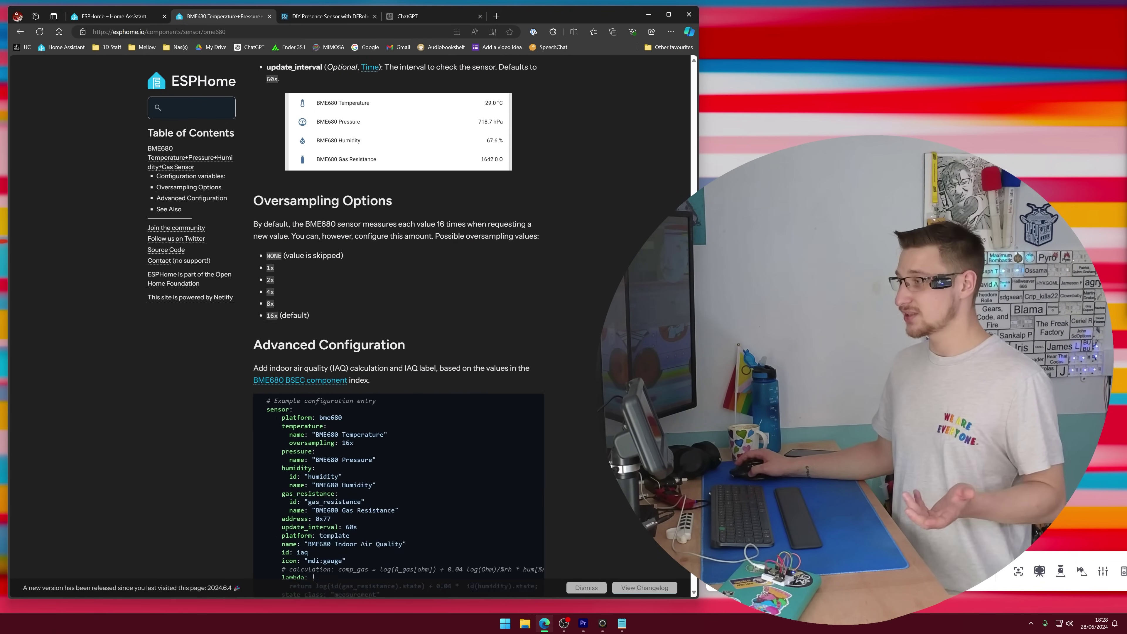
{"action": "scroll", "coordinate": [398, 324], "scroll_direction": "down", "scroll_amount": 3}
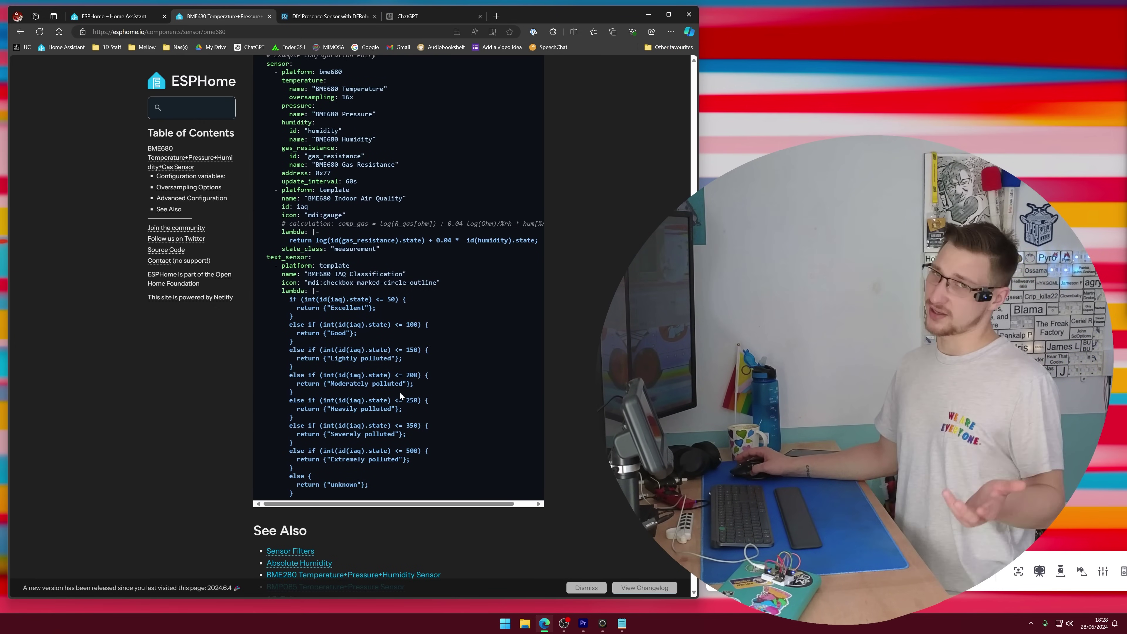
{"action": "key", "text": "alt+Left"}
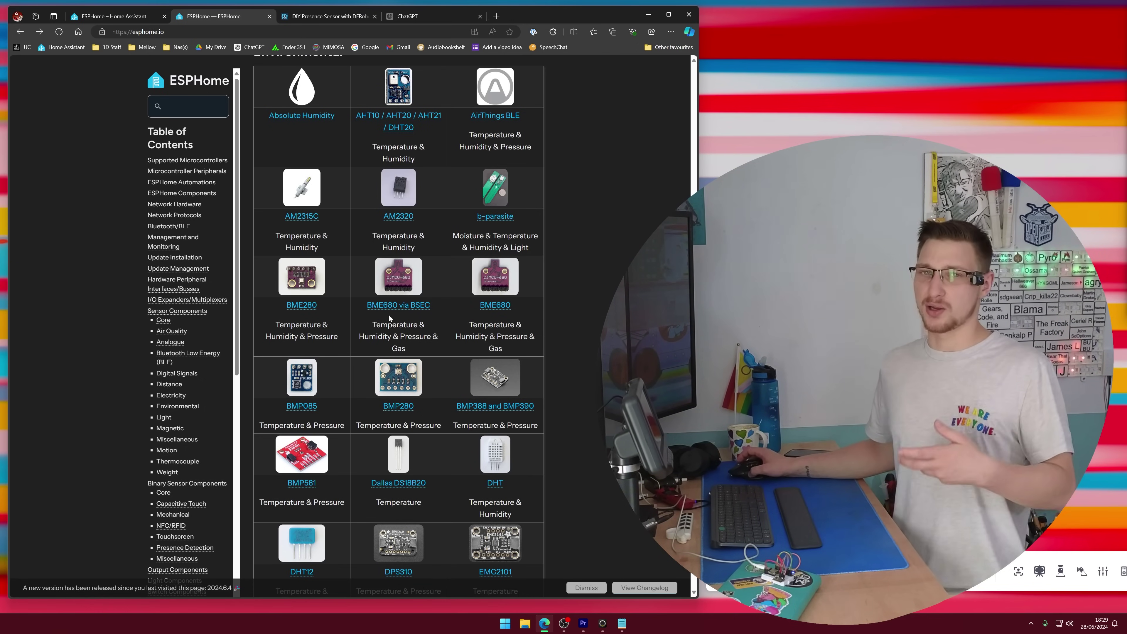
Download the Room 1 firmware and connect ESPHome Web to the ESP board over serial
{"action": "left_click", "coordinate": [132, 21]}
{"action": "left_click", "coordinate": [313, 369]}
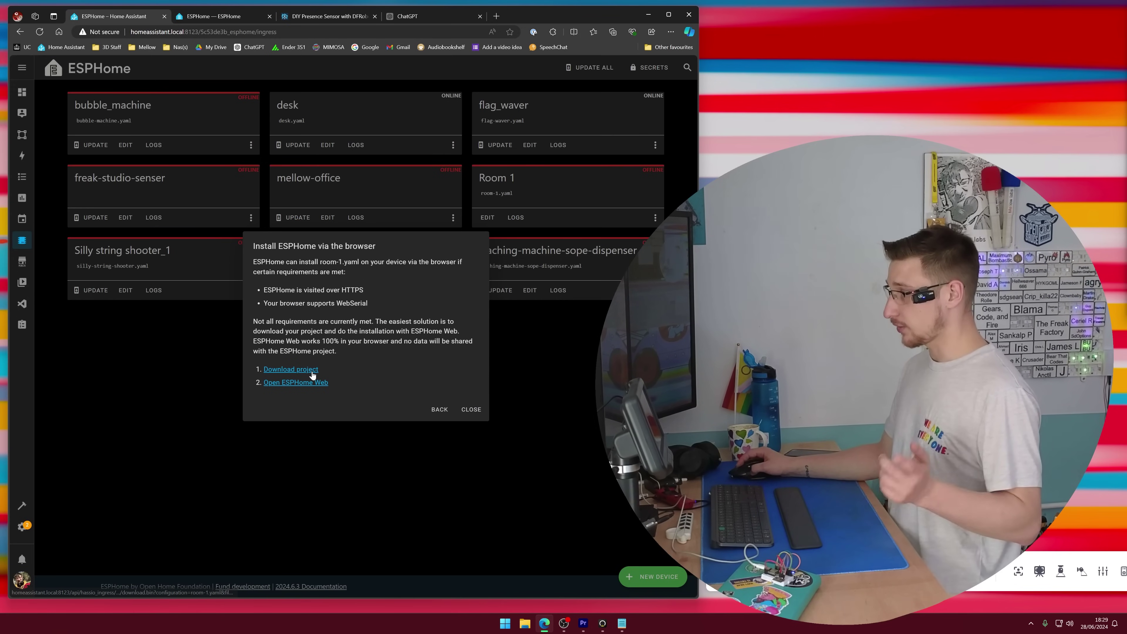
{"action": "left_click", "coordinate": [287, 383]}
{"action": "left_click", "coordinate": [261, 150]}
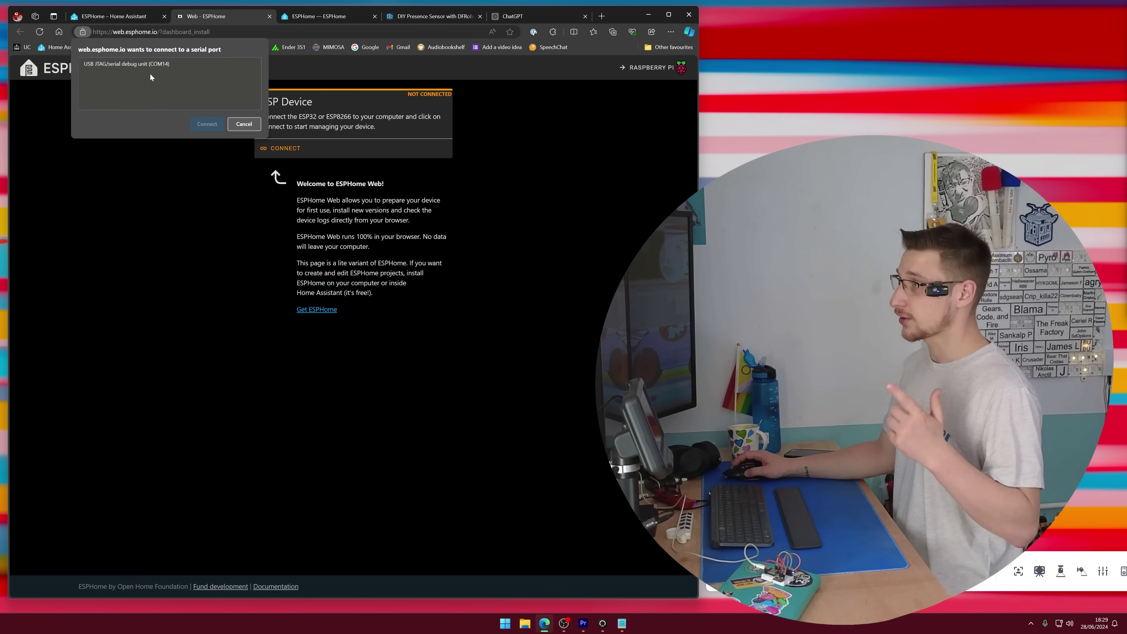
{"action": "left_click", "coordinate": [207, 125]}
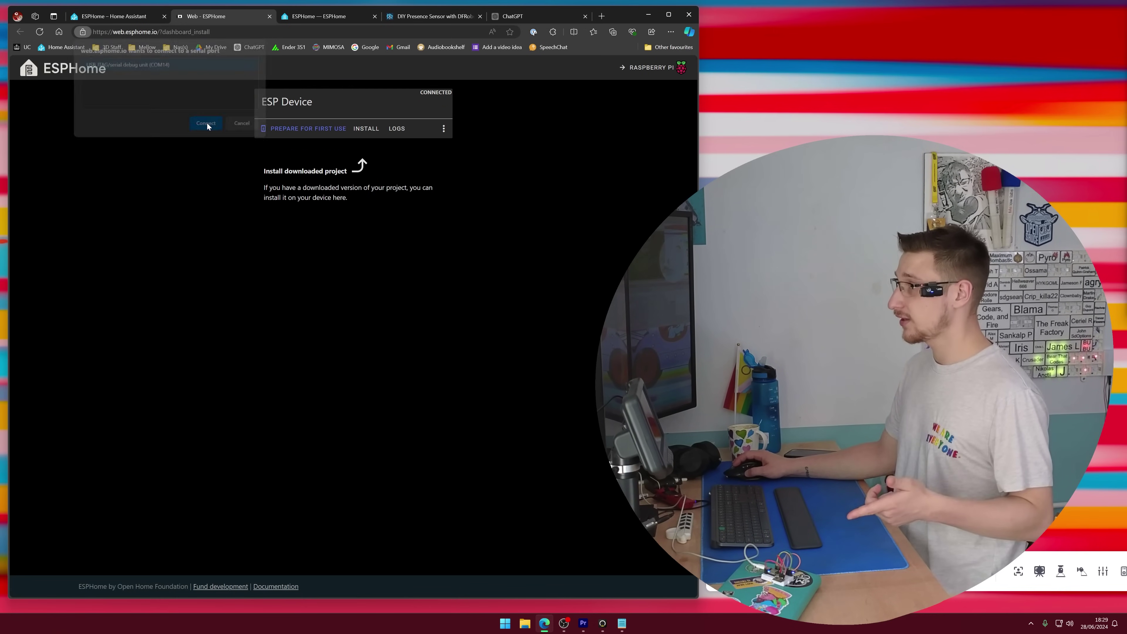
Install room-1-firmware.factory.bin from Downloads onto the connected board
{"action": "left_click", "coordinate": [359, 130]}
{"action": "left_click", "coordinate": [305, 295]}
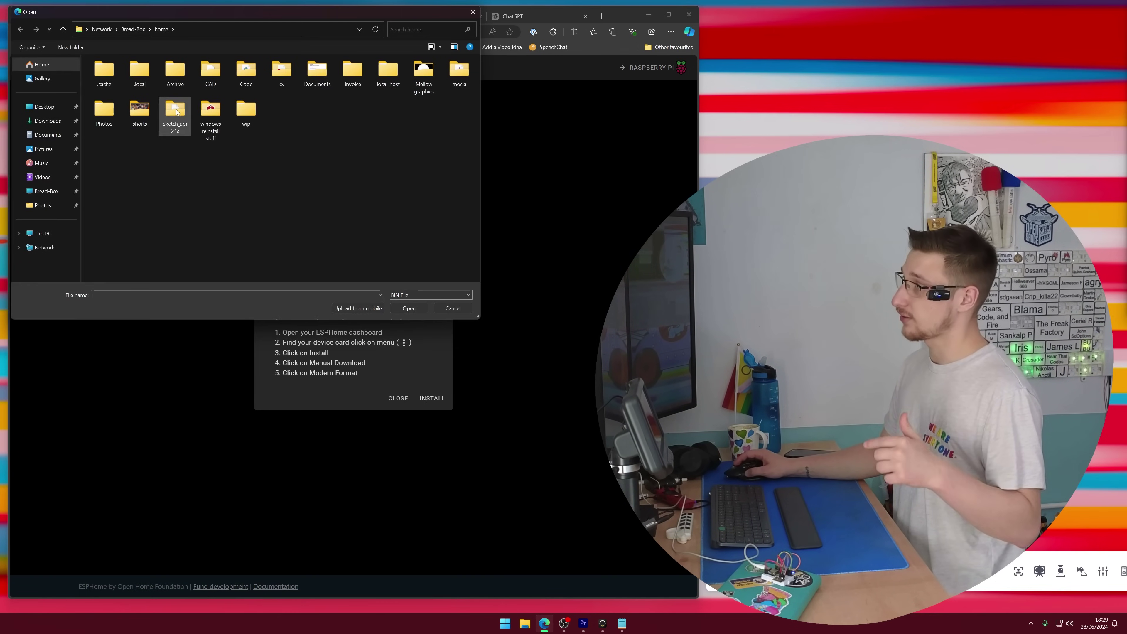
{"action": "left_click", "coordinate": [48, 121]}
{"action": "left_click", "coordinate": [103, 86]}
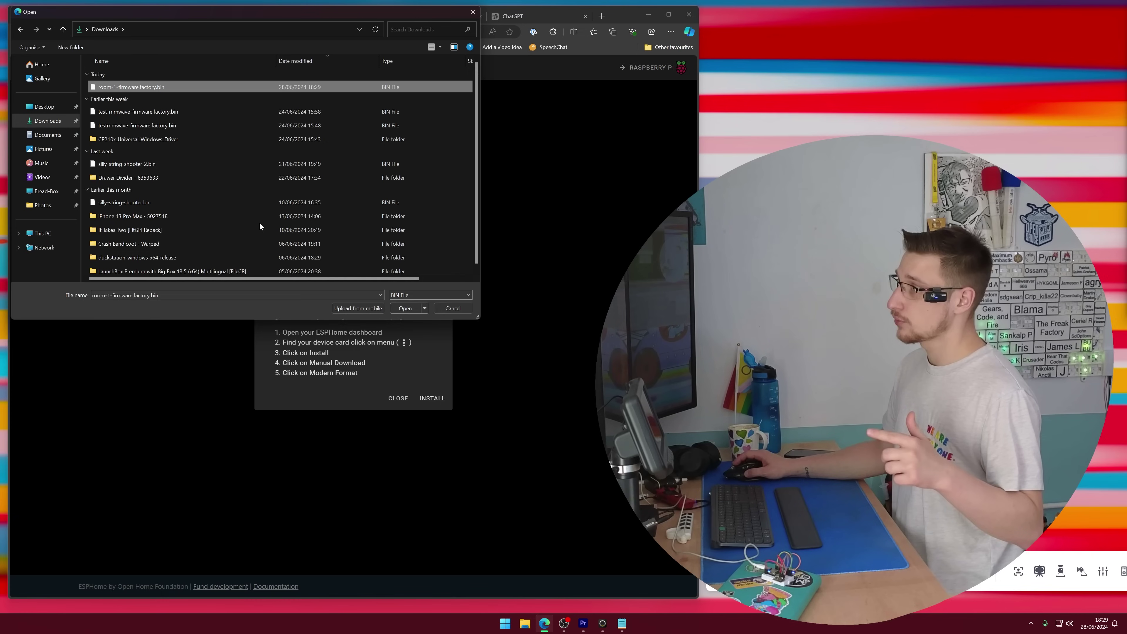
{"action": "left_click", "coordinate": [405, 308]}
{"action": "left_click", "coordinate": [440, 400]}
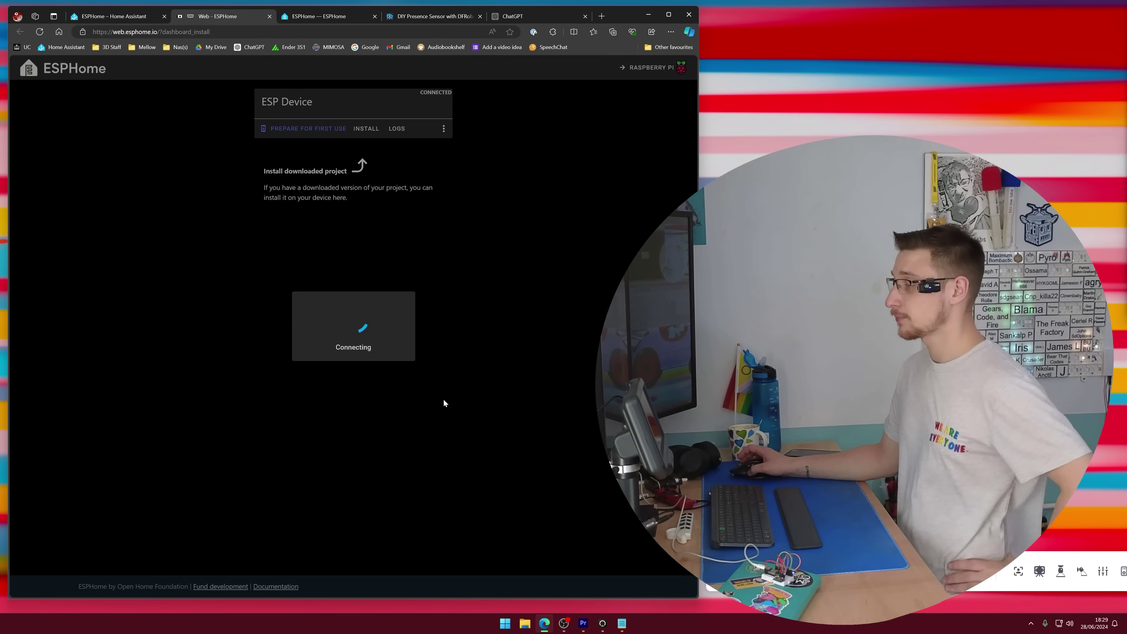
Find the Room_1_-prefixed YAML in the ChatGPT conversation, then return to ESPHome Web
{"action": "left_click", "coordinate": [318, 16]}
{"action": "left_click", "coordinate": [432, 16]}
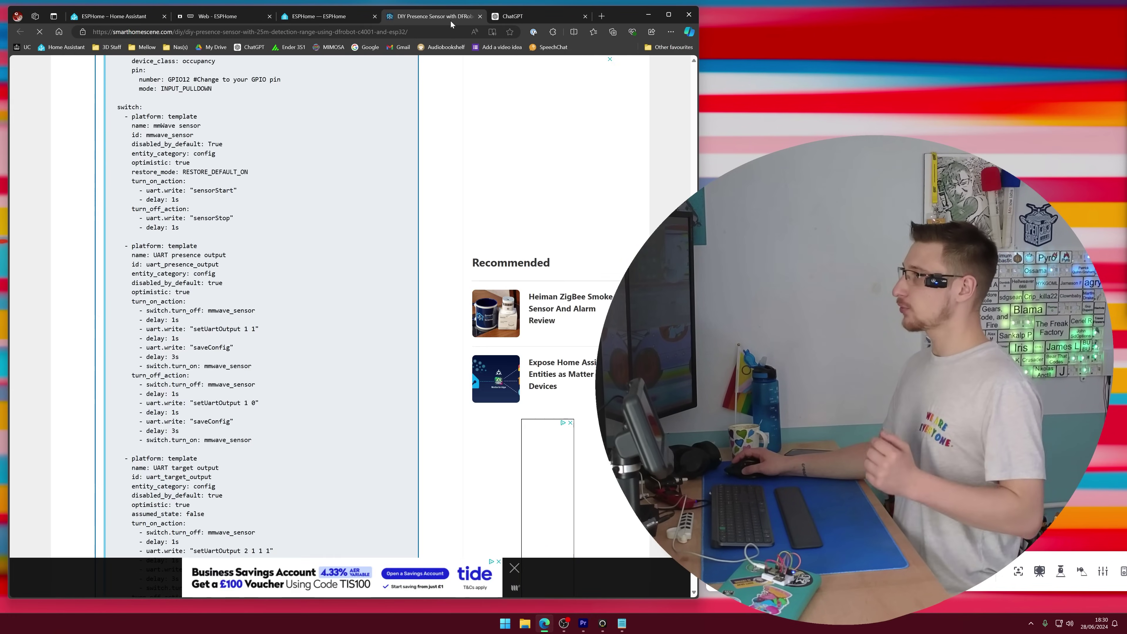
{"action": "left_click", "coordinate": [514, 18]}
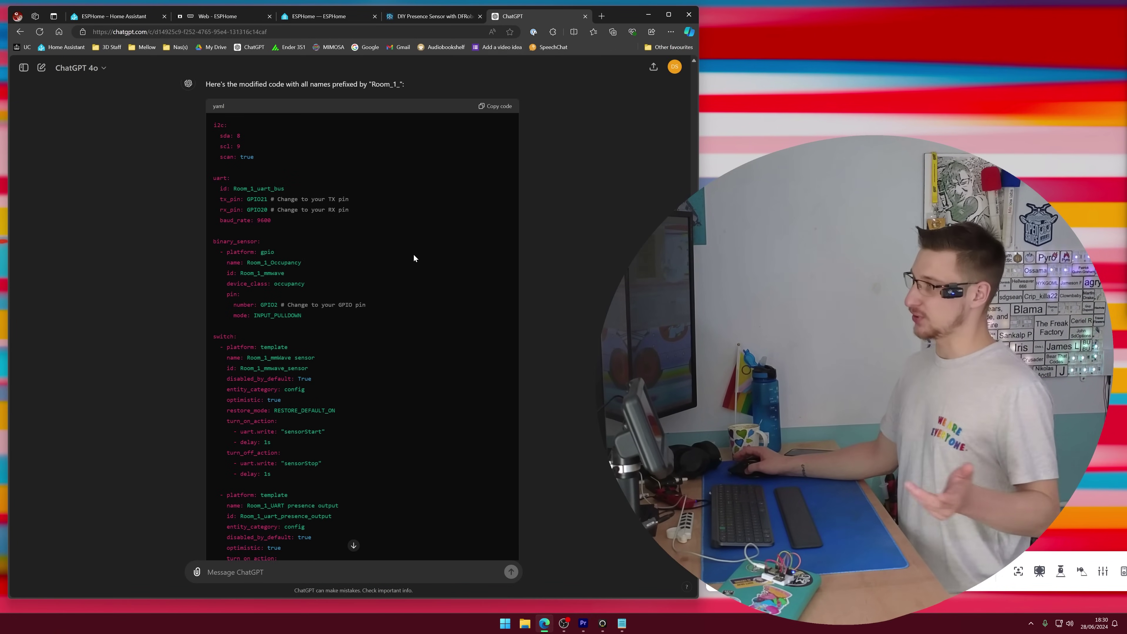
{"action": "scroll", "coordinate": [413, 257], "scroll_direction": "down", "scroll_amount": 1}
{"action": "scroll", "coordinate": [406, 257], "scroll_direction": "down", "scroll_amount": 1}
{"action": "scroll", "coordinate": [405, 257], "scroll_direction": "up", "scroll_amount": 1}
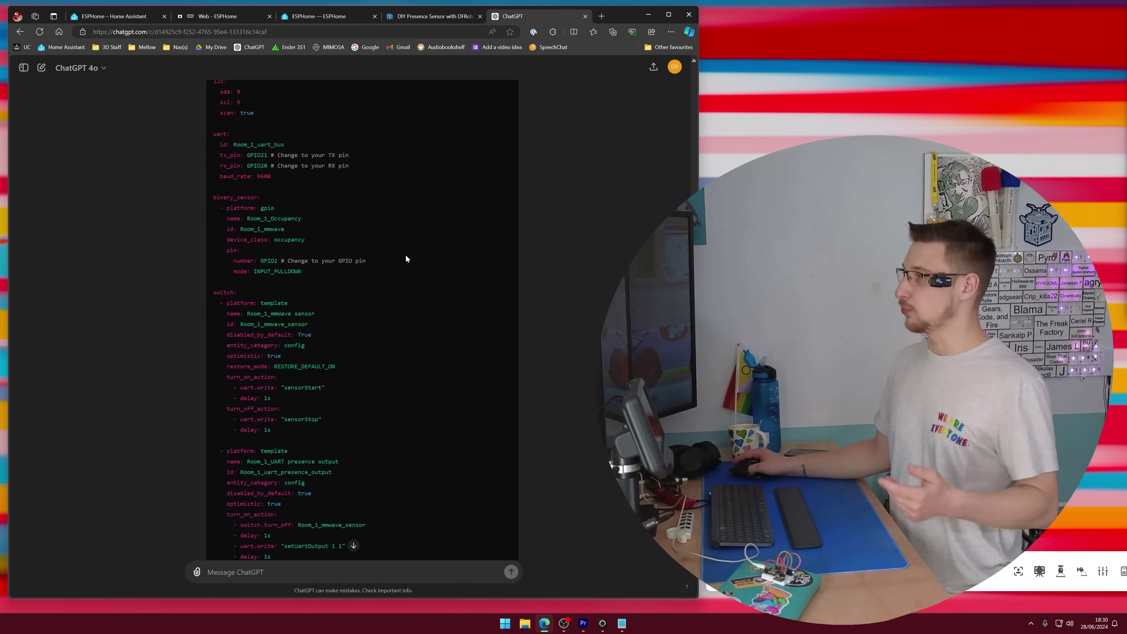
{"action": "scroll", "coordinate": [406, 260], "scroll_direction": "up", "scroll_amount": 2}
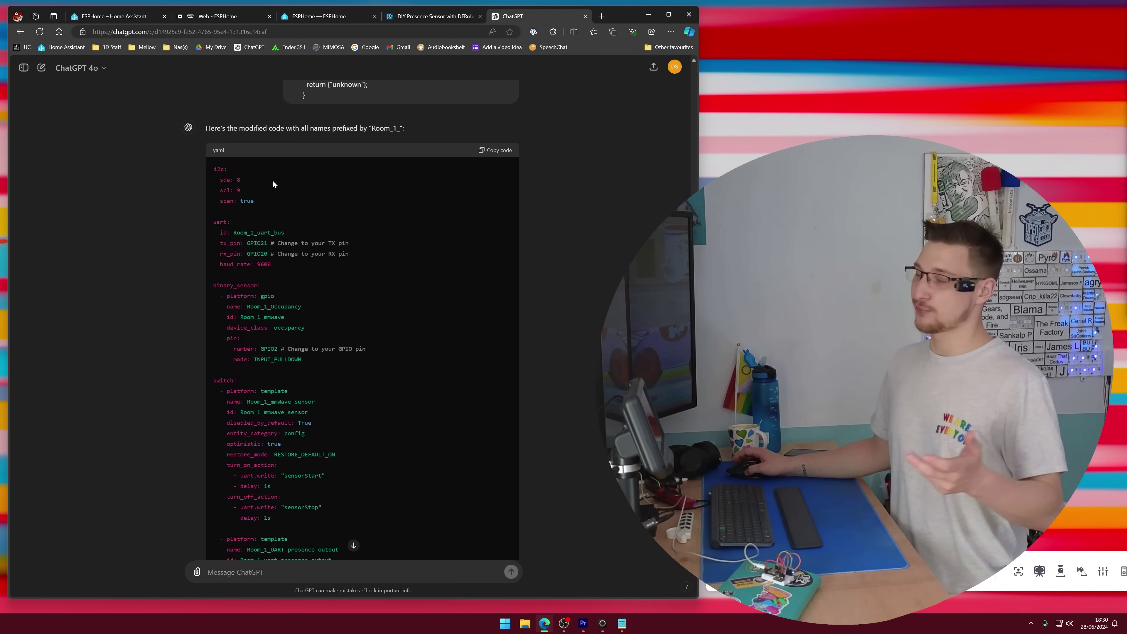
{"action": "scroll", "coordinate": [375, 342], "scroll_direction": "up", "scroll_amount": 1}
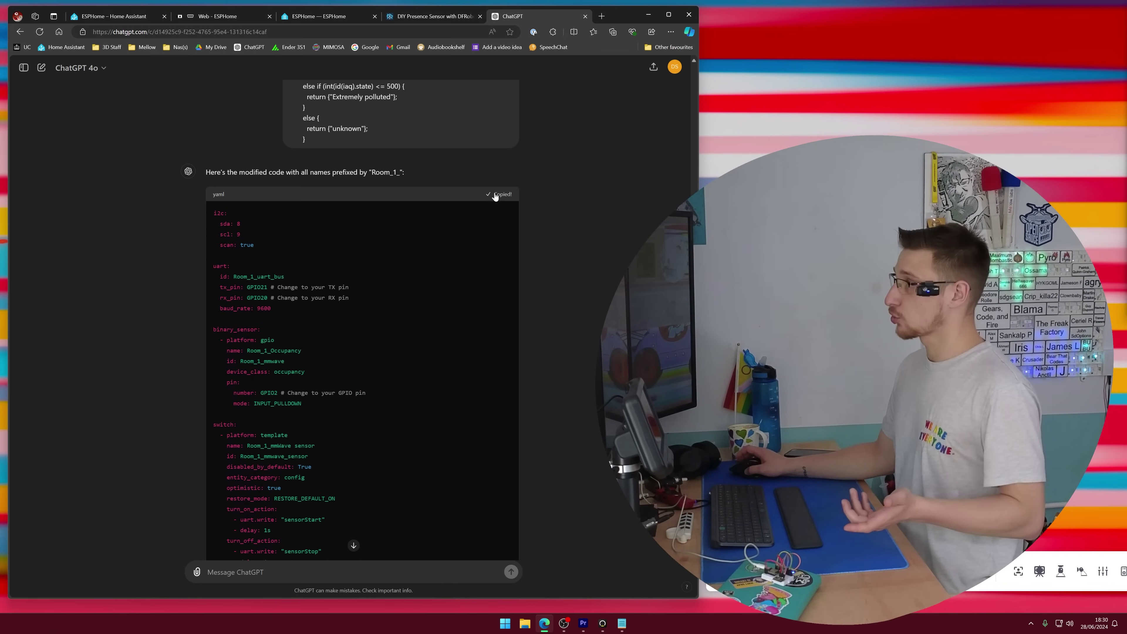
{"action": "left_click", "coordinate": [231, 16]}
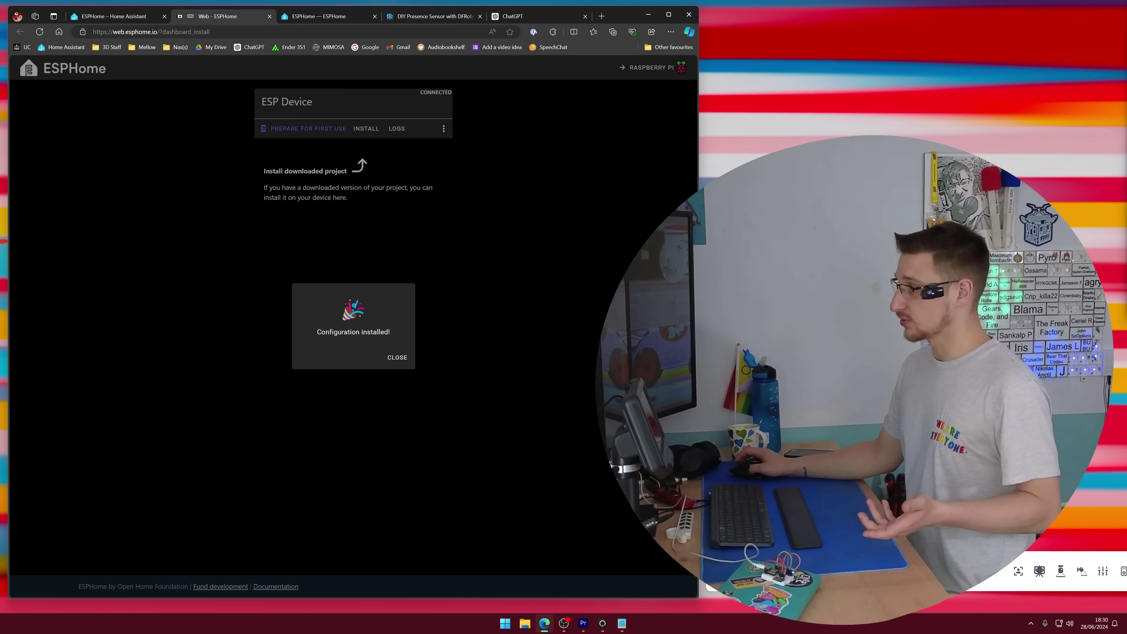
Dismiss the installed message and cancel the pending Room 1 install in ESPHome
{"action": "left_click", "coordinate": [390, 359]}
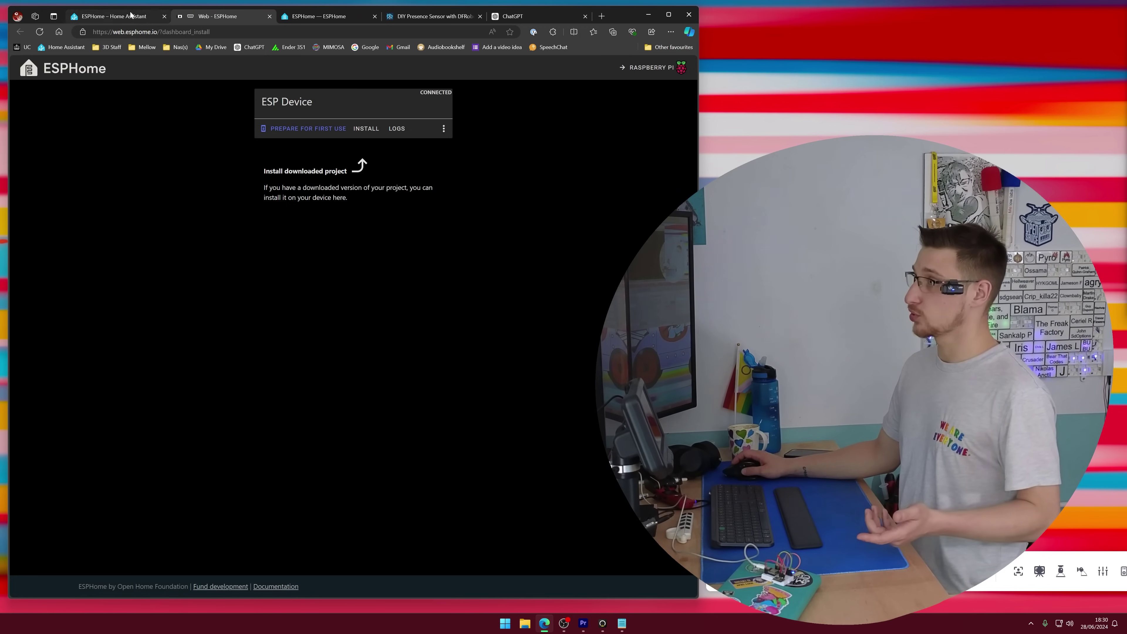
{"action": "left_click", "coordinate": [111, 16]}
{"action": "left_click", "coordinate": [435, 410]}
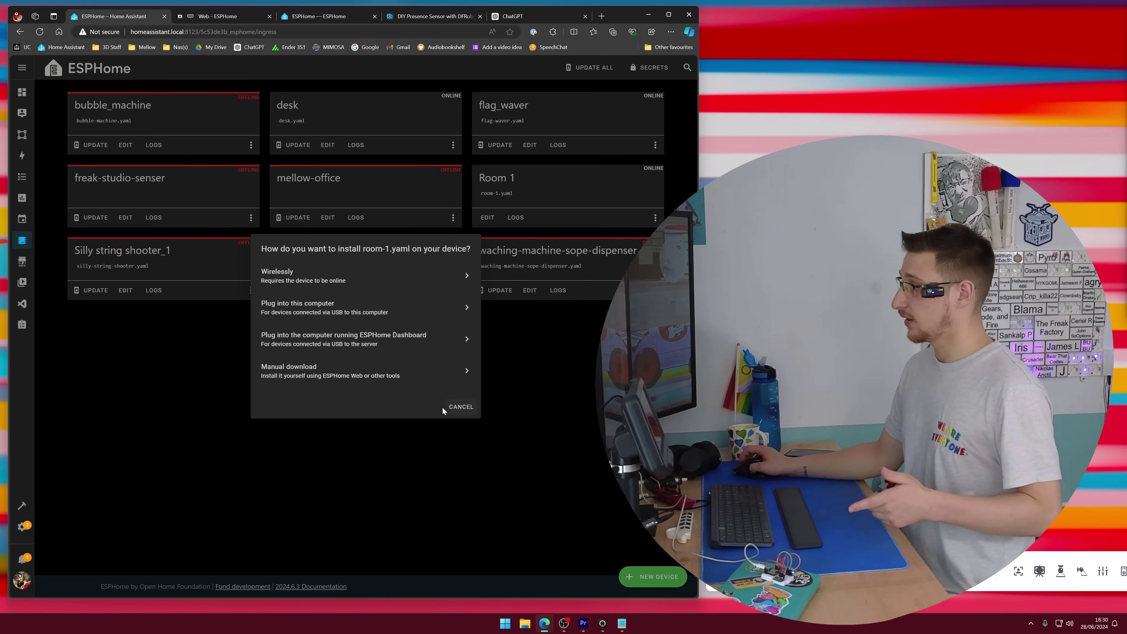
{"action": "left_click", "coordinate": [459, 407]}
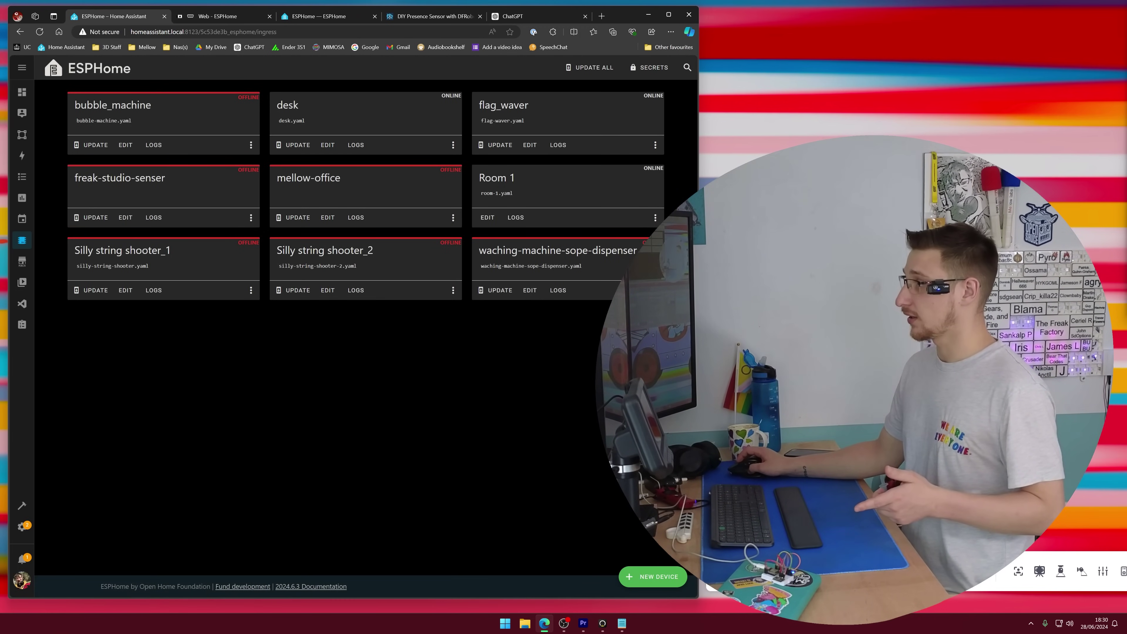
Paste the Room_1_ YAML at the end of room-1.yaml and install it wirelessly
{"action": "left_click", "coordinate": [488, 217]}
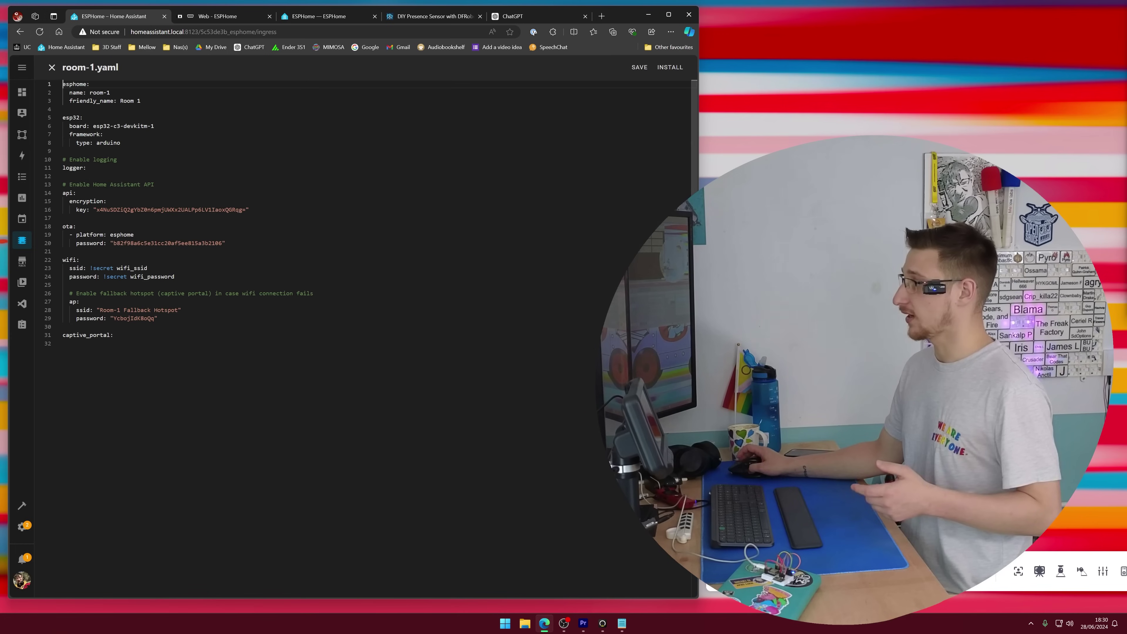
{"action": "key", "text": "Return"}
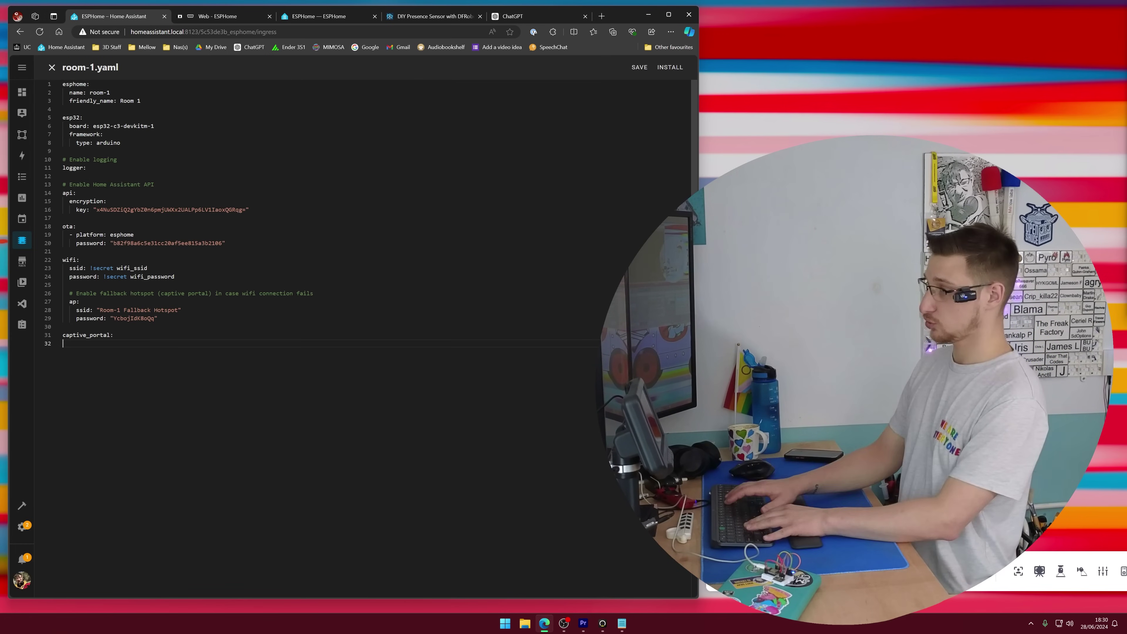
{"action": "key", "text": "ctrl+v"}
{"action": "scroll", "coordinate": [355, 333], "scroll_direction": "down", "scroll_amount": 3}
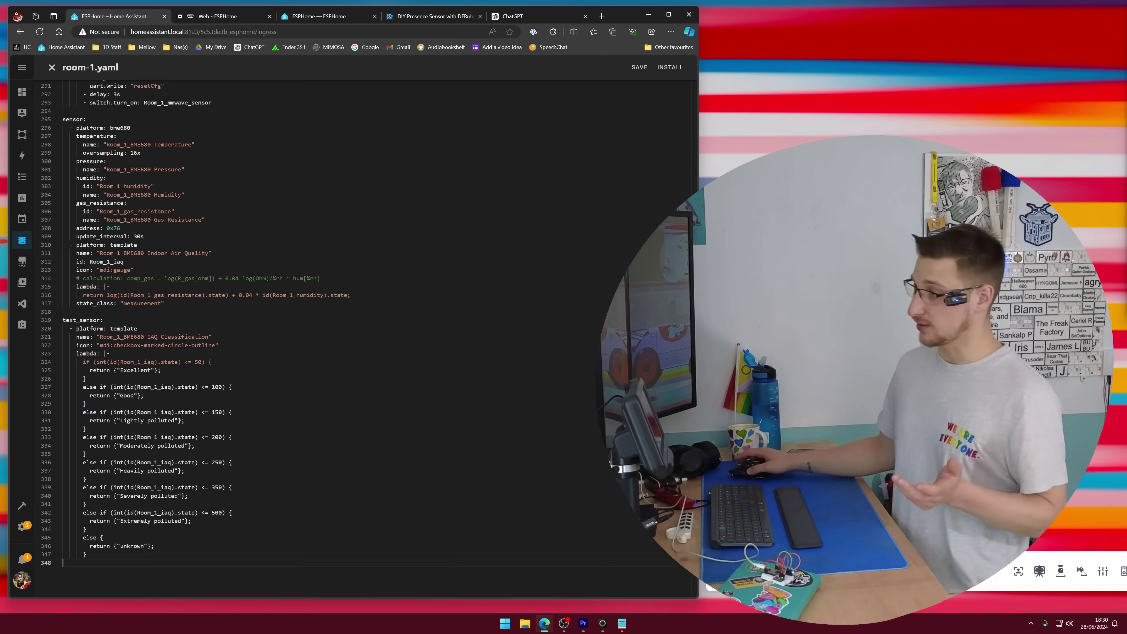
{"action": "scroll", "coordinate": [310, 338], "scroll_direction": "up", "scroll_amount": 15}
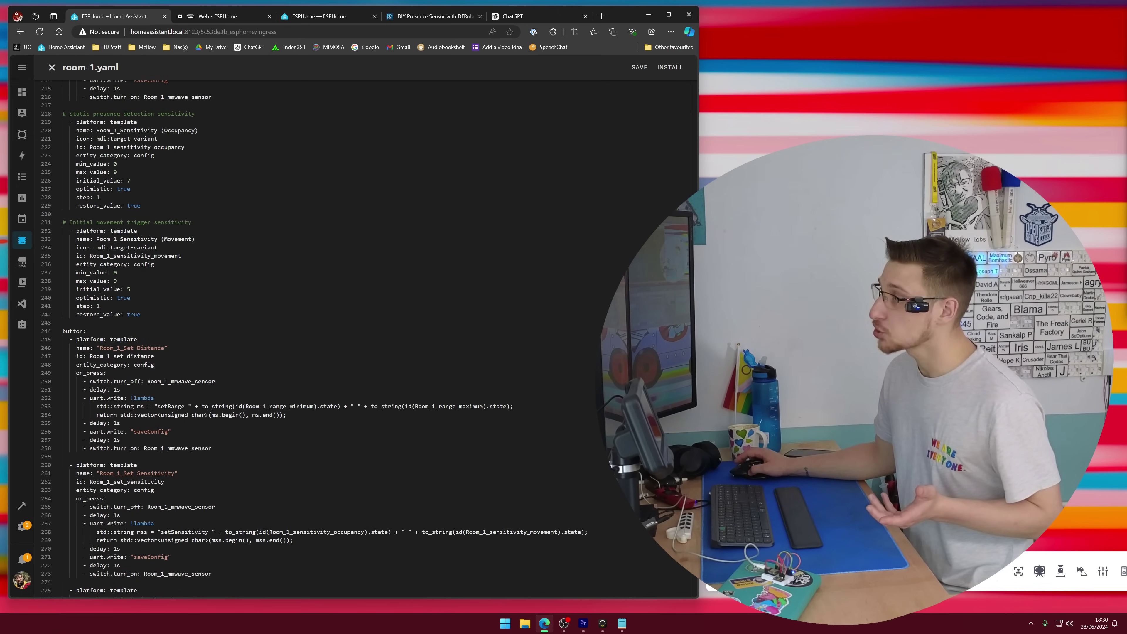
{"action": "left_click", "coordinate": [679, 72]}
{"action": "left_click", "coordinate": [399, 280]}
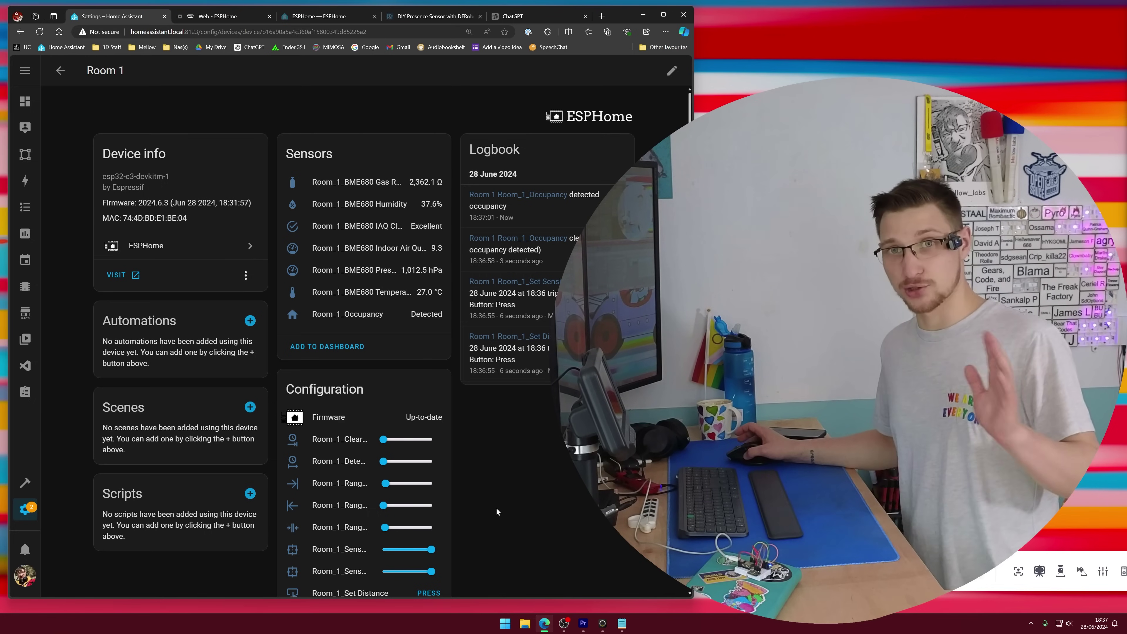
Look over the Room 1 device's BME680 readings and occupancy sensor entities
{"action": "scroll", "coordinate": [444, 487], "scroll_direction": "down", "scroll_amount": 1}
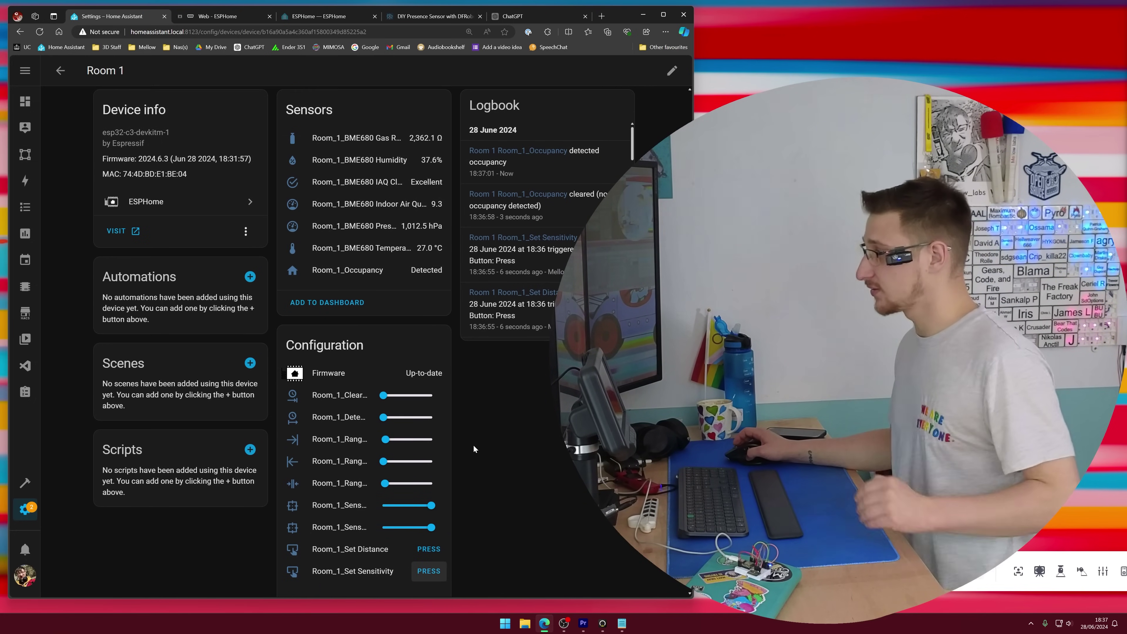
{"action": "scroll", "coordinate": [473, 439], "scroll_direction": "up", "scroll_amount": 1}
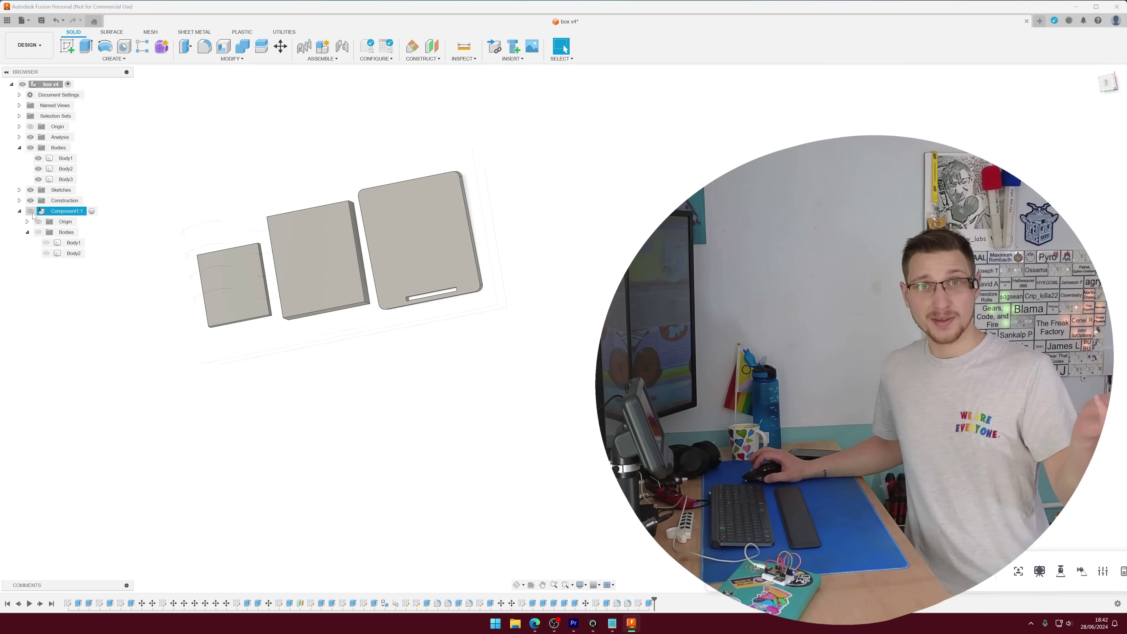
Show the Component1:1 bodies, then hide the lid to inspect the open tray
{"action": "left_click", "coordinate": [30, 211]}
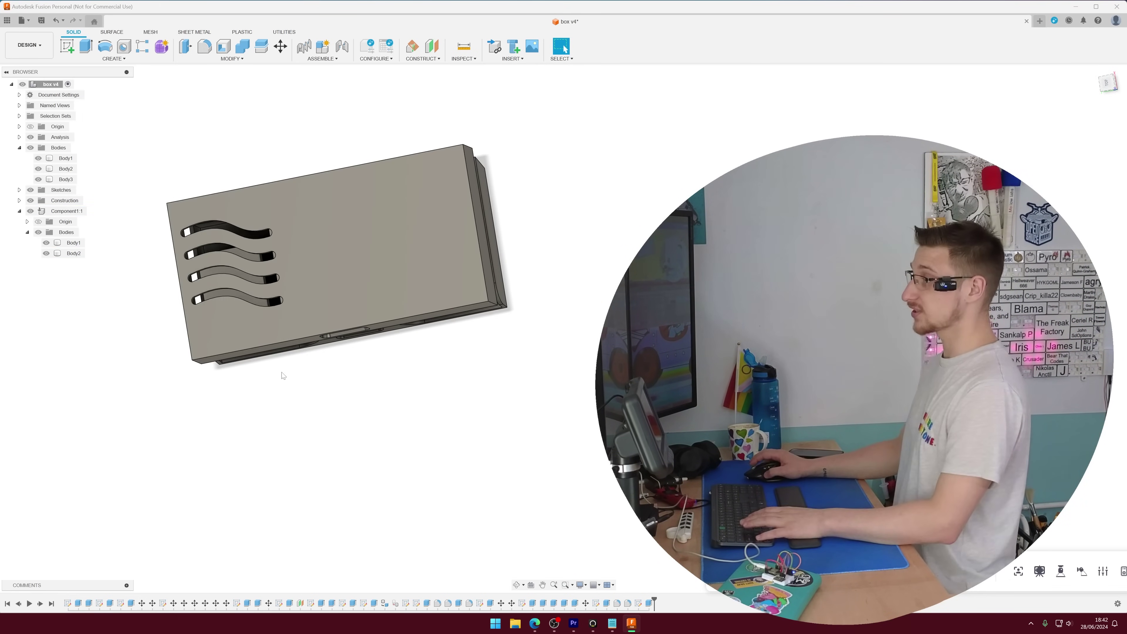
{"action": "left_click_drag", "start_coordinate": [223, 340], "coordinate": [54, 240]}
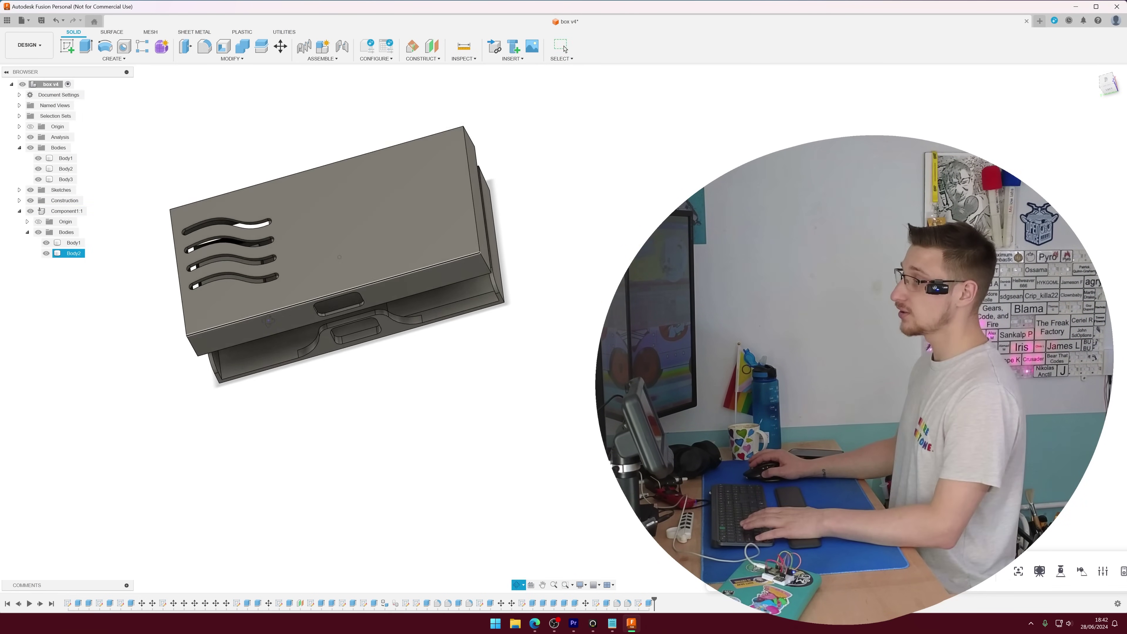
{"action": "left_click", "coordinate": [46, 253]}
{"action": "left_click_drag", "start_coordinate": [162, 311], "coordinate": [388, 261]}
{"action": "key", "text": "Escape"}
{"action": "left_click_drag", "start_coordinate": [474, 305], "coordinate": [230, 306]}
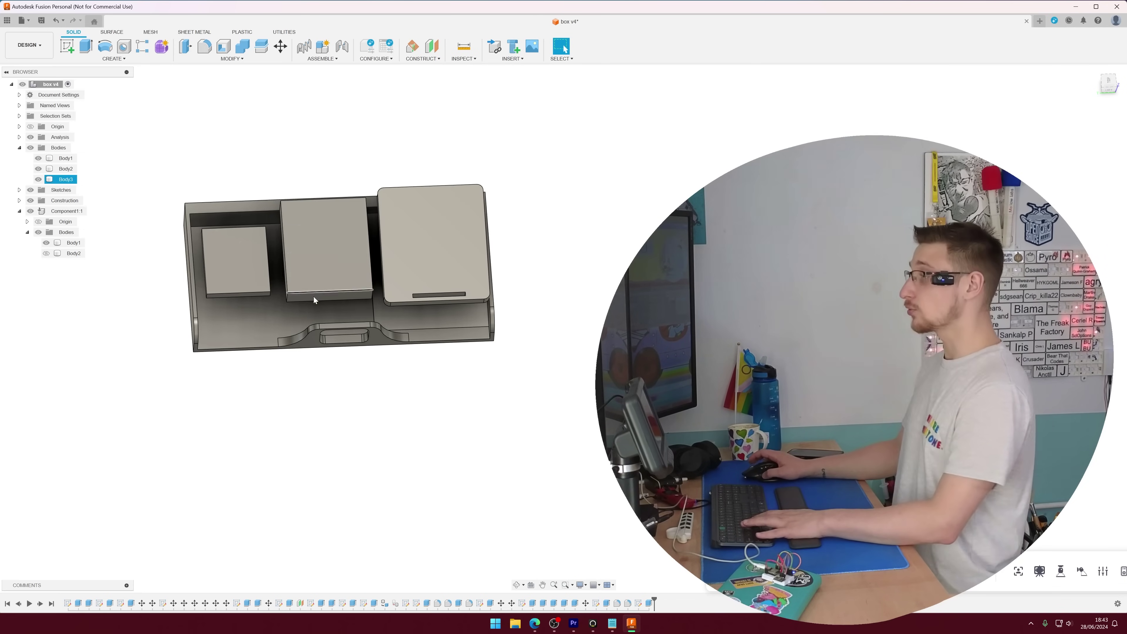
{"action": "left_click_drag", "start_coordinate": [313, 297], "coordinate": [327, 343]}
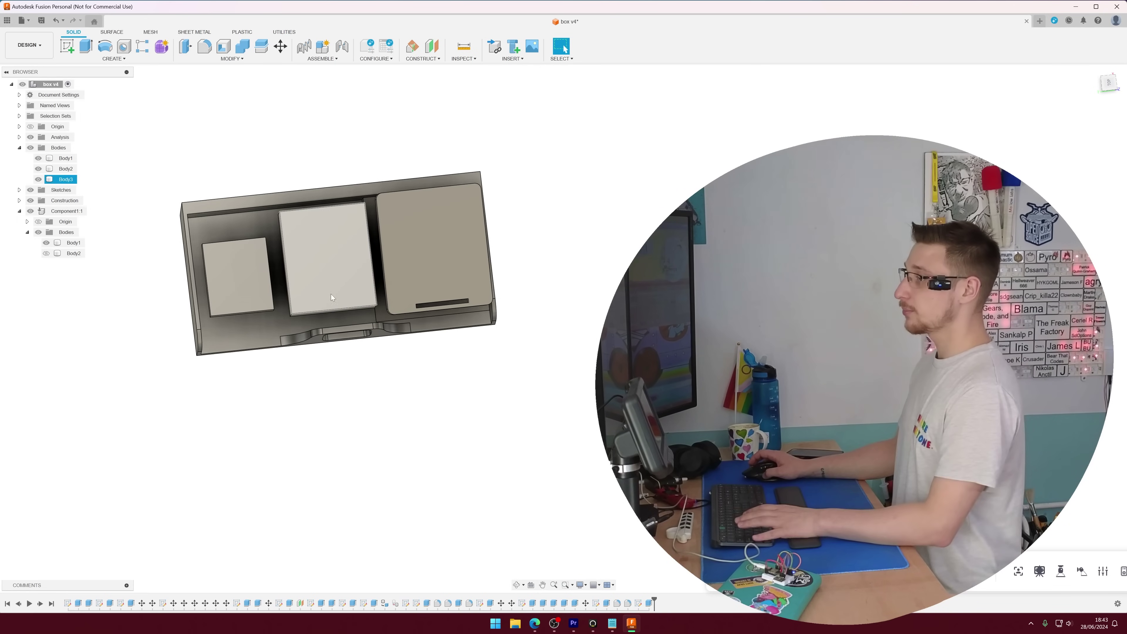
Show the vented lid again, inspect the case from all sides, and select the lid body
{"action": "left_click", "coordinate": [46, 253]}
{"action": "left_click_drag", "start_coordinate": [214, 333], "coordinate": [358, 258]}
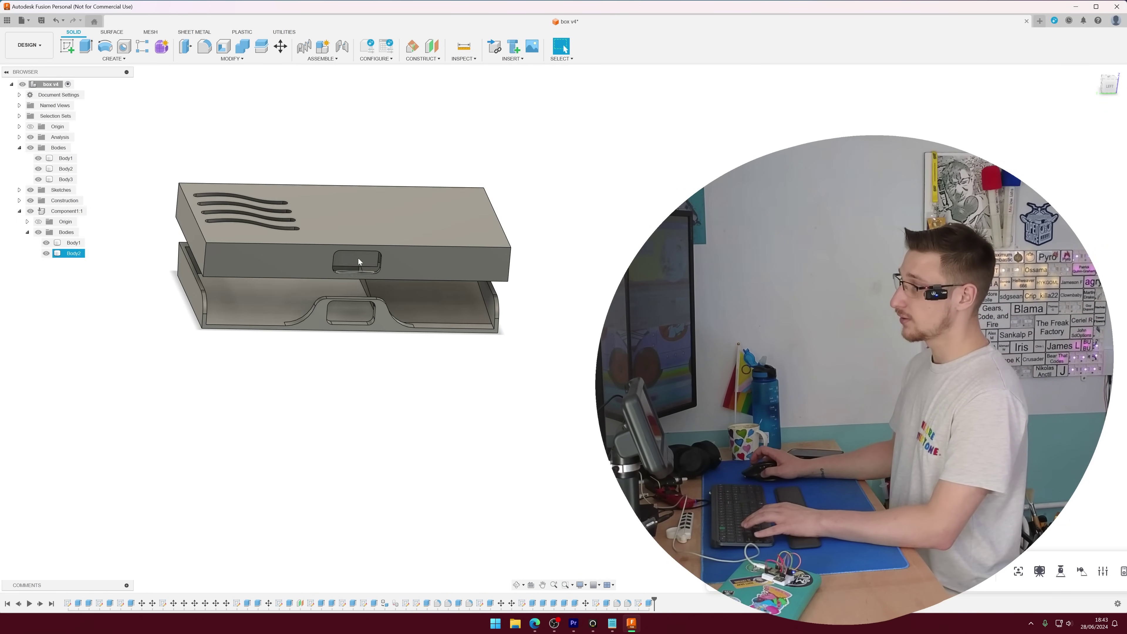
{"action": "mouse_move", "coordinate": [344, 312]}
{"action": "left_mouse_down"}
{"action": "mouse_move", "coordinate": [315, 339]}
{"action": "mouse_move", "coordinate": [345, 322]}
{"action": "left_mouse_up"}
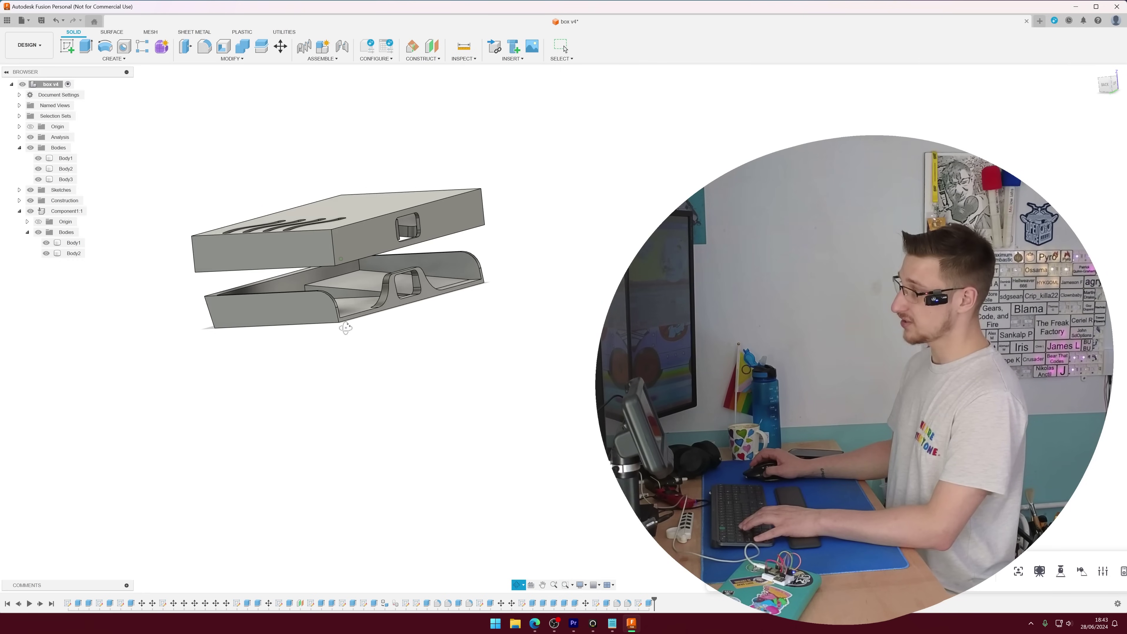
{"action": "left_click_drag", "start_coordinate": [391, 203], "coordinate": [379, 304]}
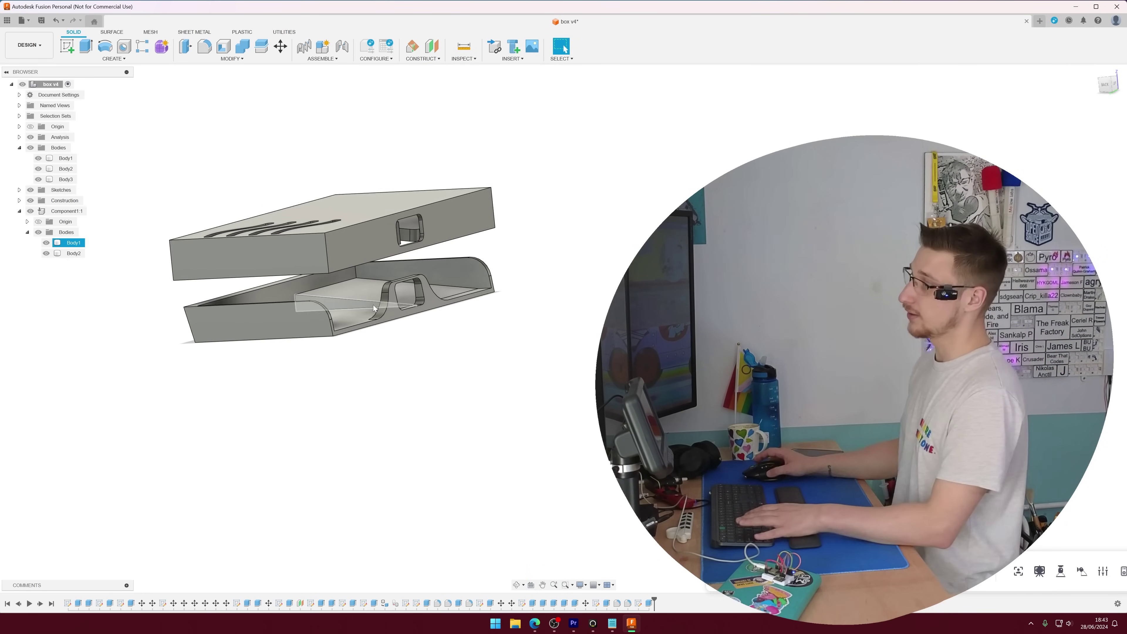
{"action": "left_click_drag", "start_coordinate": [374, 308], "coordinate": [319, 380]}
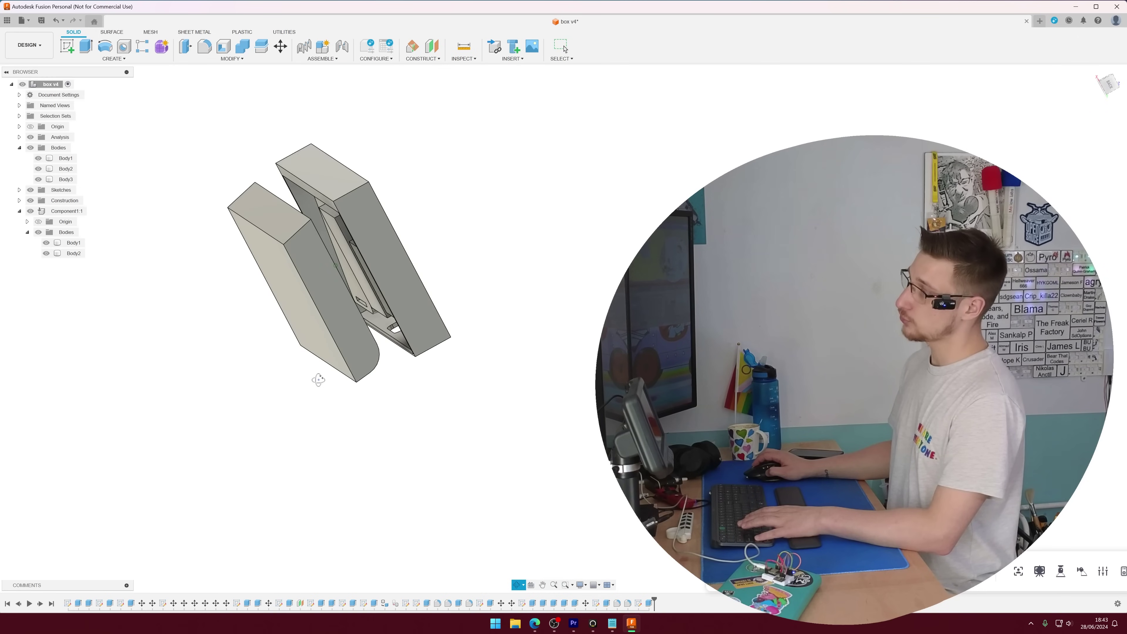
{"action": "left_click_drag", "start_coordinate": [330, 223], "coordinate": [405, 235]}
{"action": "left_click", "coordinate": [405, 235]}
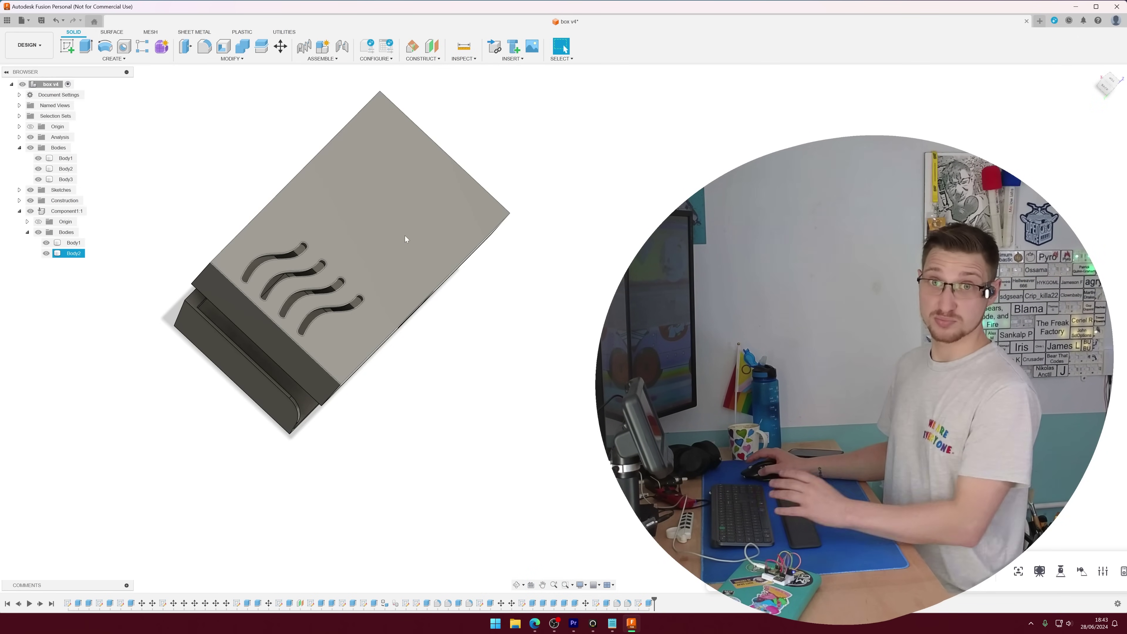